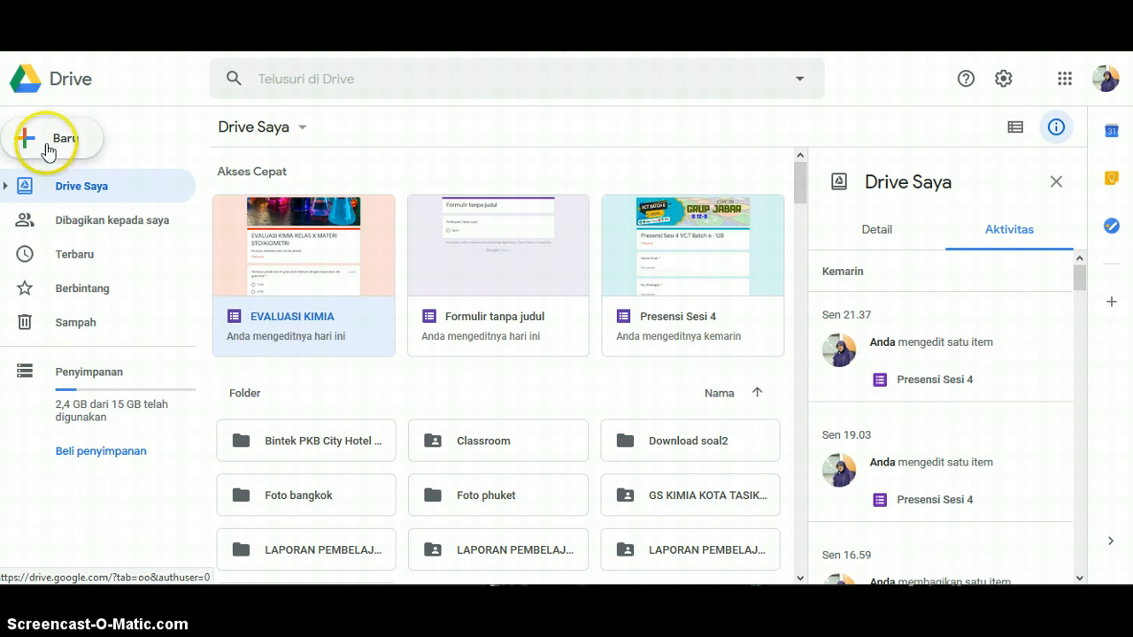
# Step: Create a new blank Google Formulir in Drive Saya
pyautogui.click(47, 149)
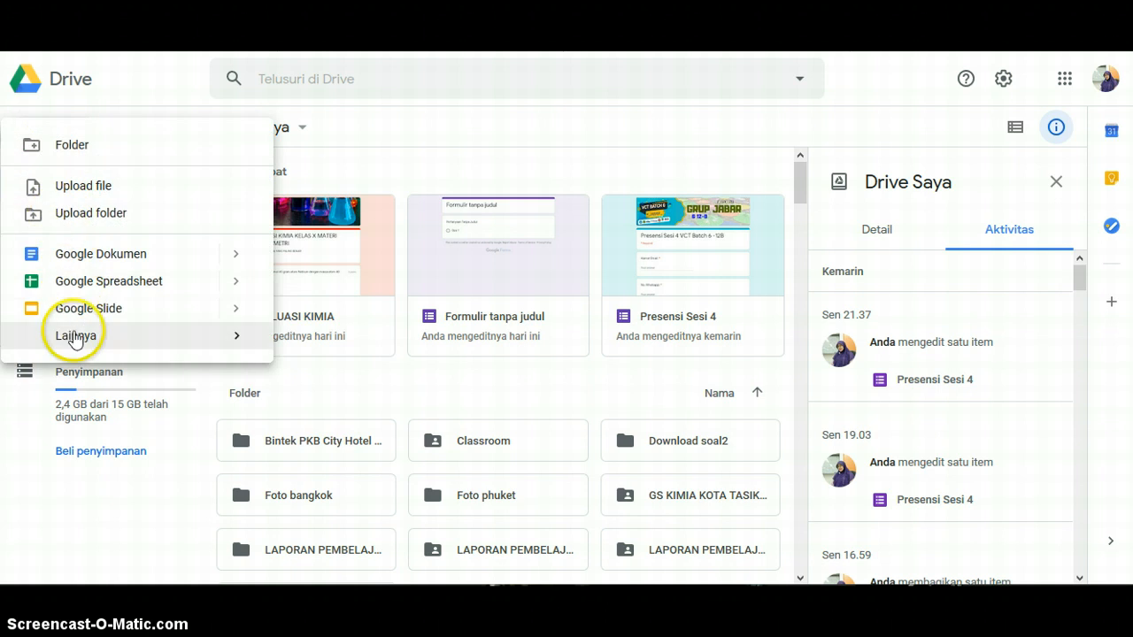
pyautogui.moveTo(75, 337)
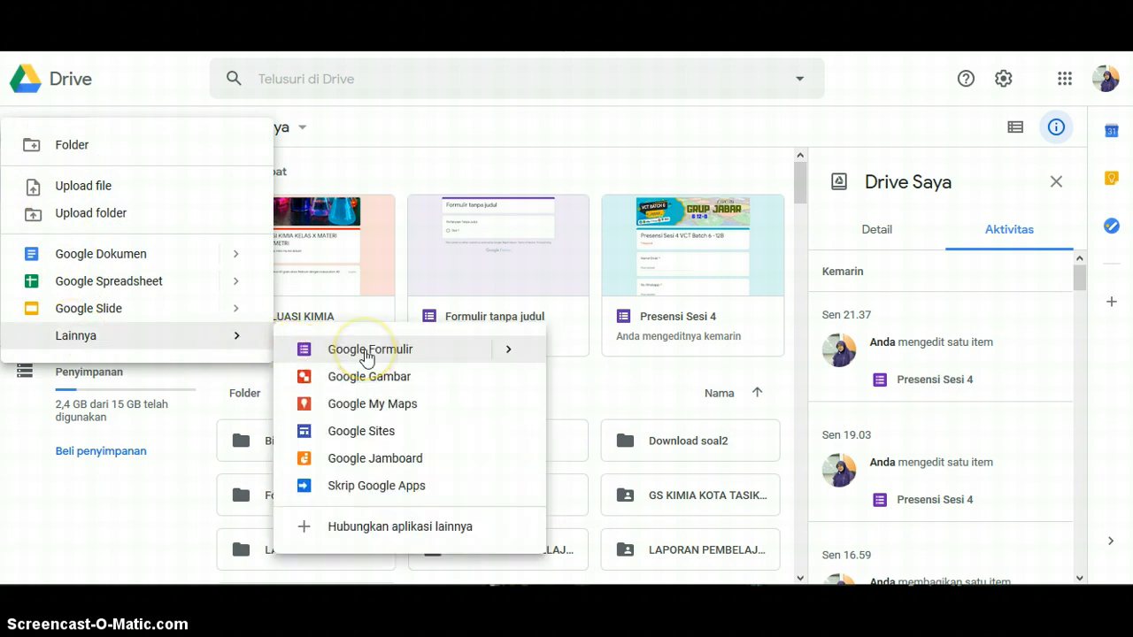
pyautogui.moveTo(519, 357)
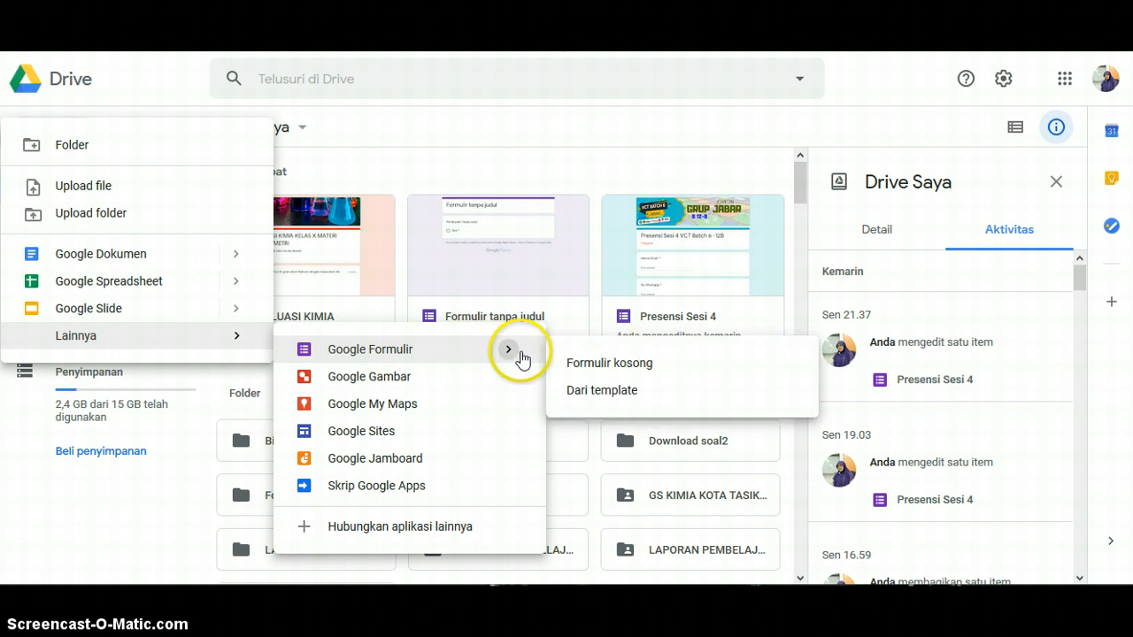
pyautogui.click(582, 373)
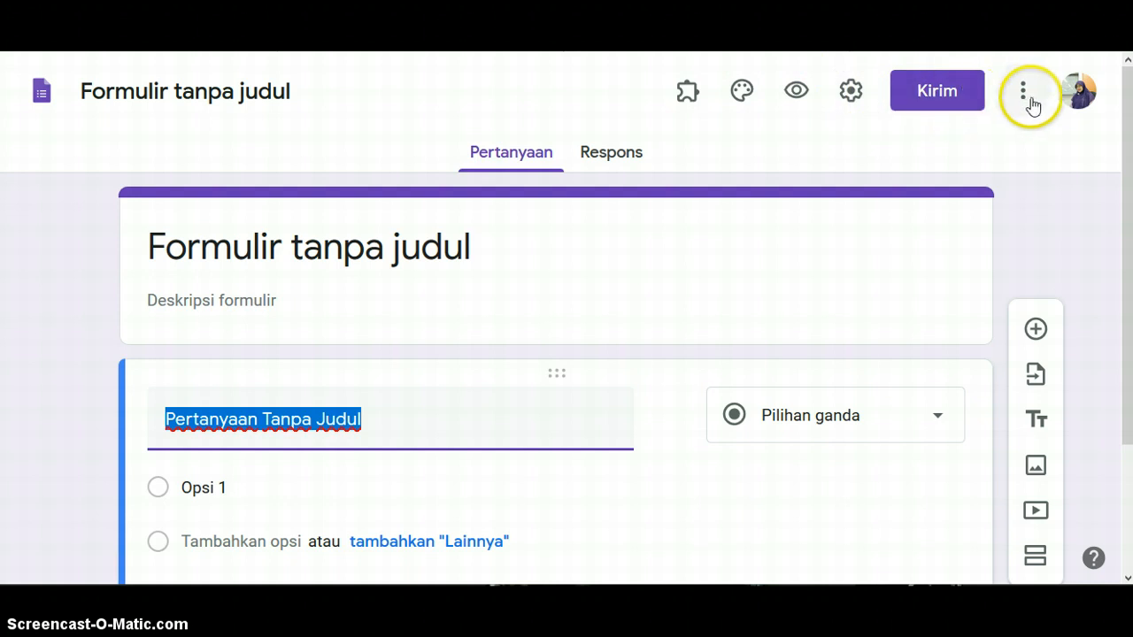
# Step: Rename the form file as EVALUASI KIMIA KELAS X
pyautogui.click(291, 88)
pyautogui.moveTo(82, 88); pyautogui.dragTo(341, 96)
pyautogui.write('EVALUASI ')
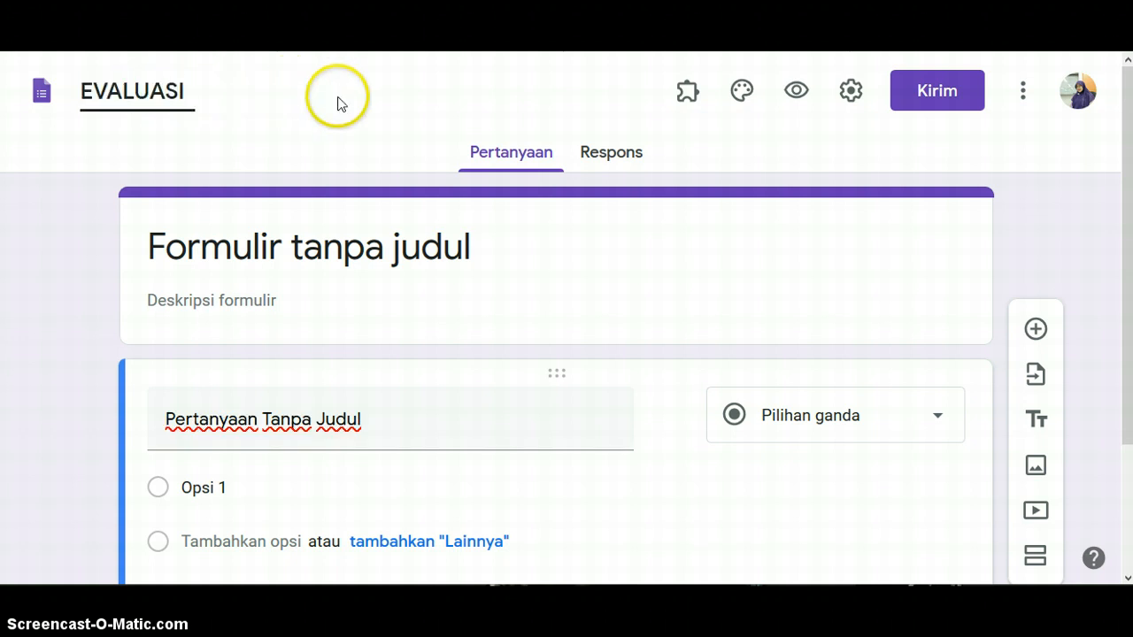
pyautogui.write('KIMIA KELA')
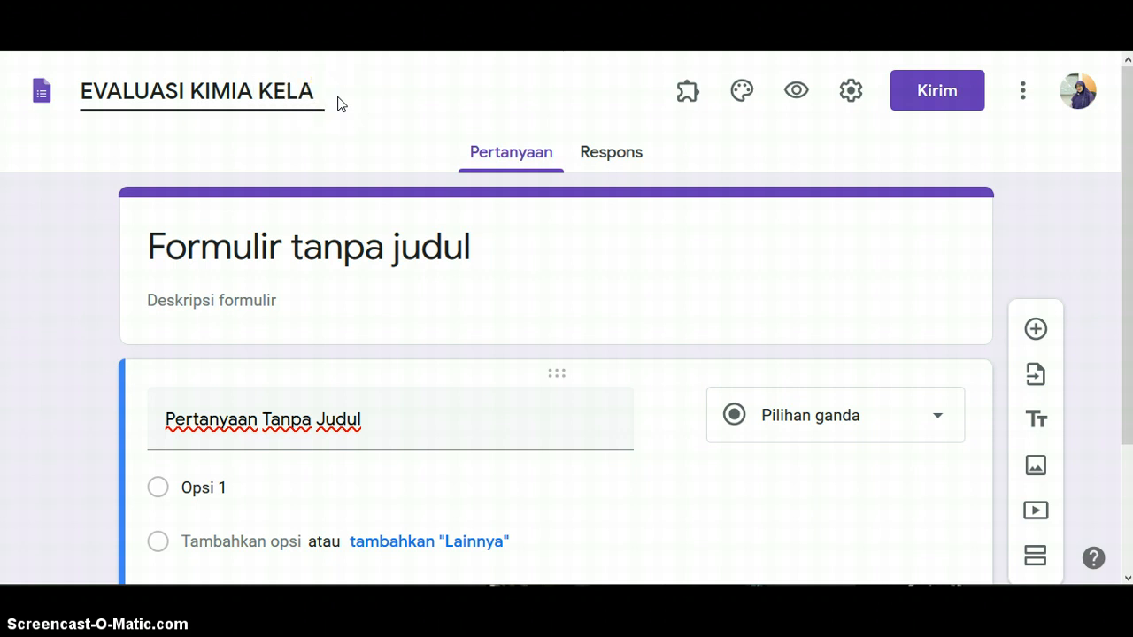
pyautogui.write('S X')
# Step: Set the form's heading to EVALUASI KIMIA KELAS X MATERI STOIKIOMETRI and move on to the description field
pyautogui.click(412, 246)
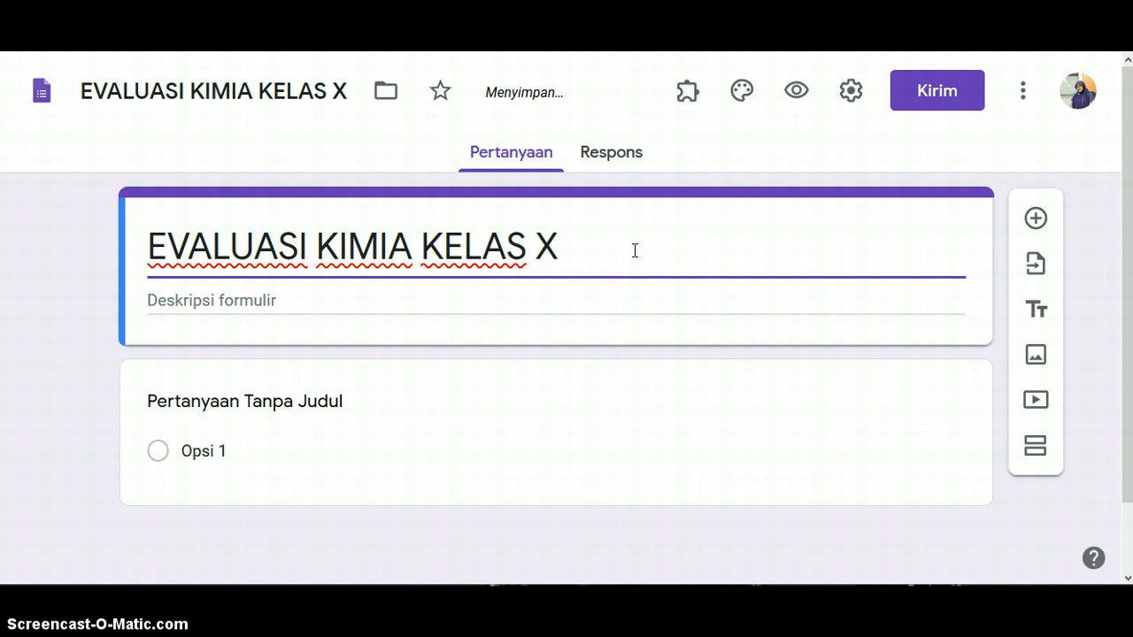
pyautogui.write('MA')
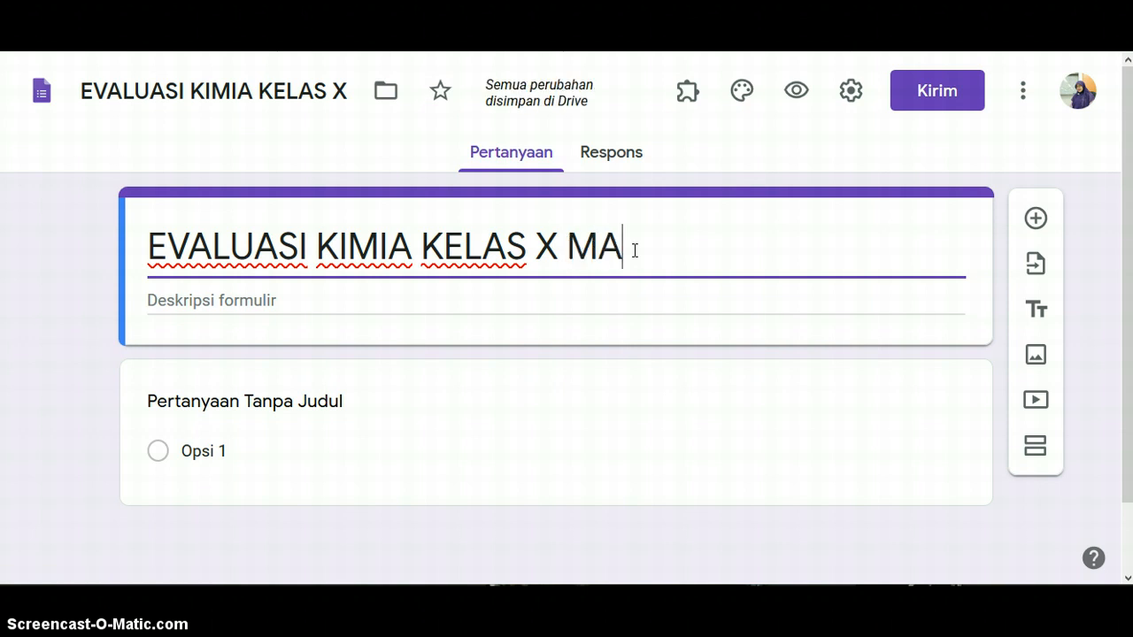
pyautogui.write('TERI ')
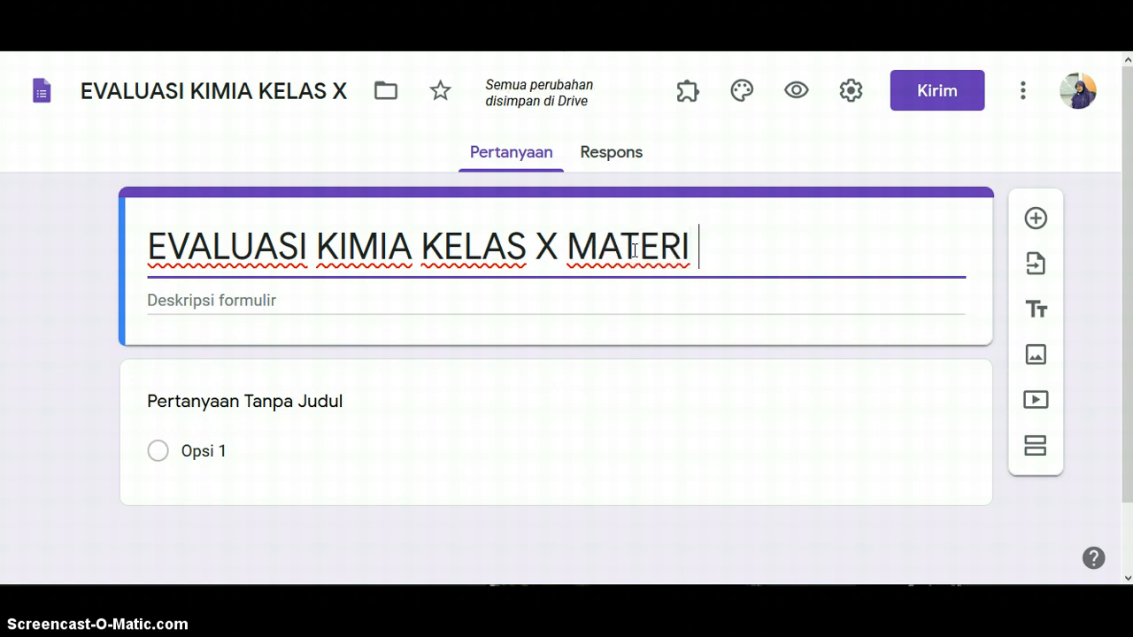
pyautogui.write('STOIKIO')
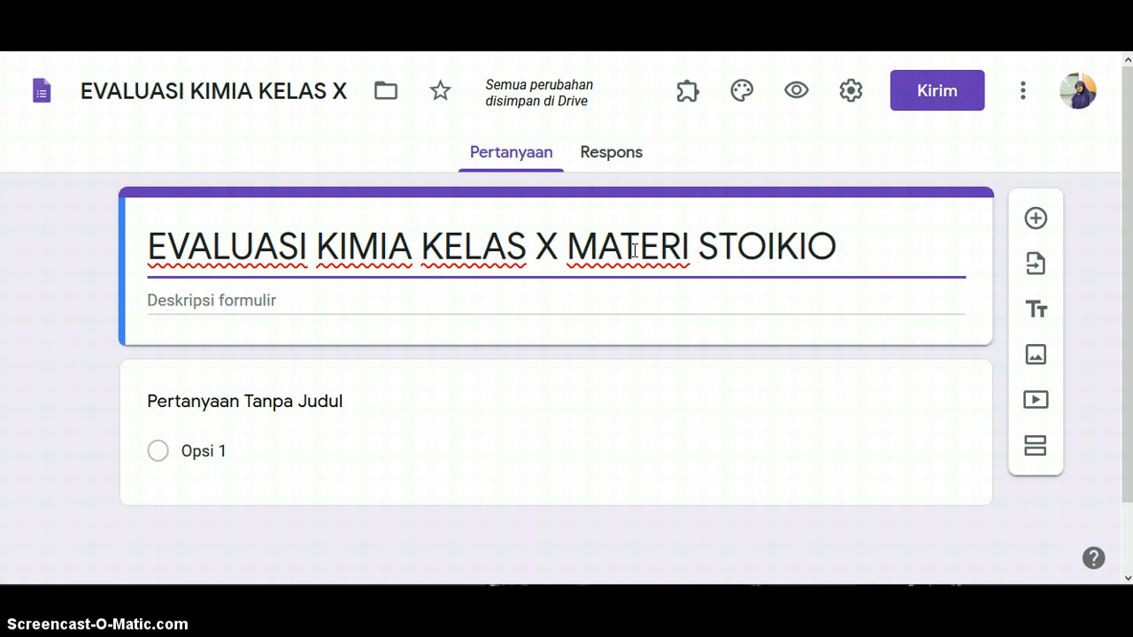
pyautogui.write('METRI')
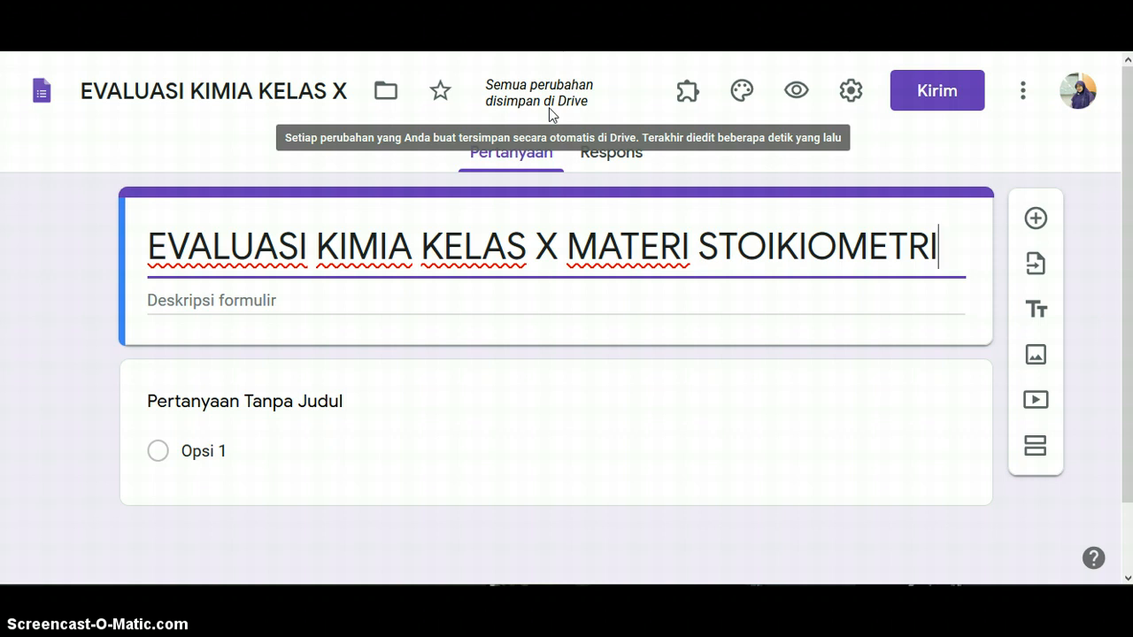
pyautogui.click(610, 288)
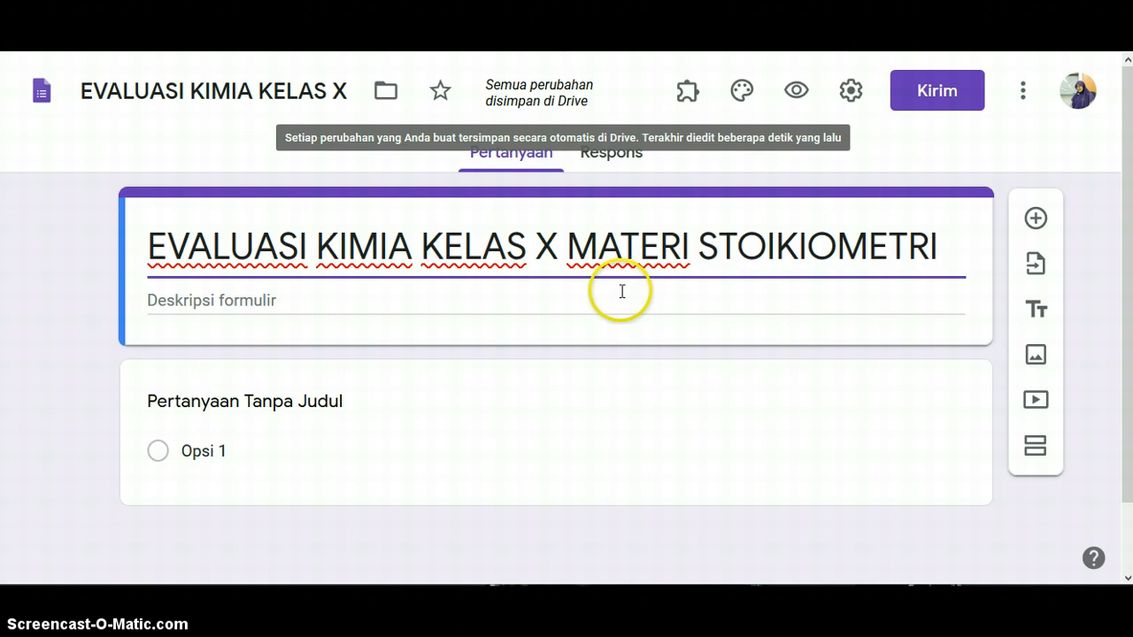
pyautogui.press('Tab')
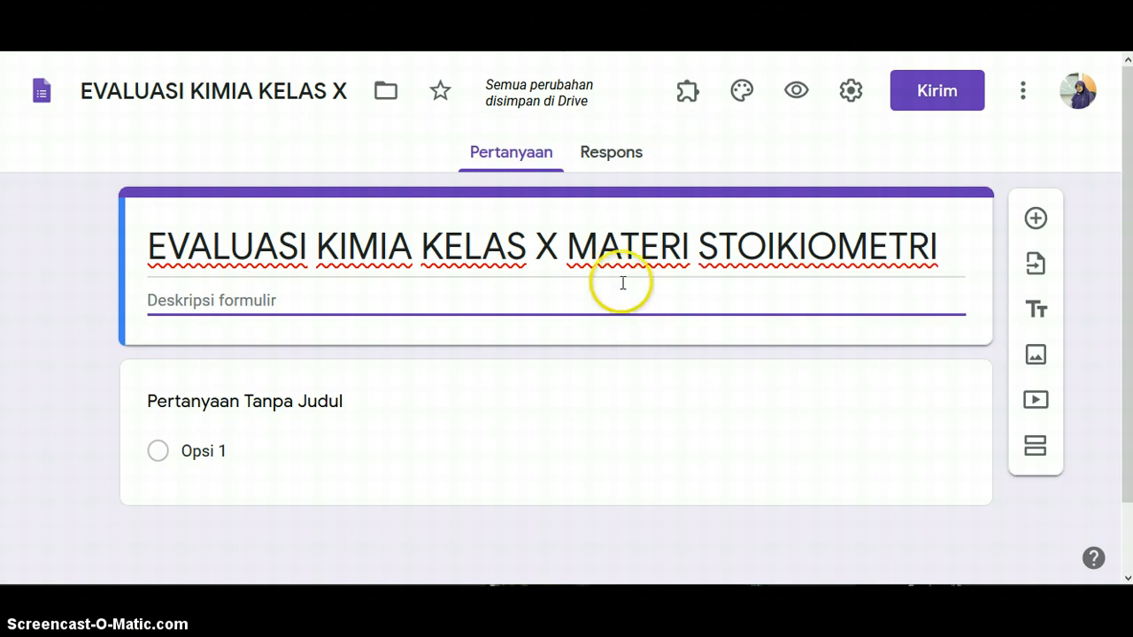
# Step: Look through the form add-ons offered in the G Suite Marketplace, and close it
pyautogui.click(1023, 103)
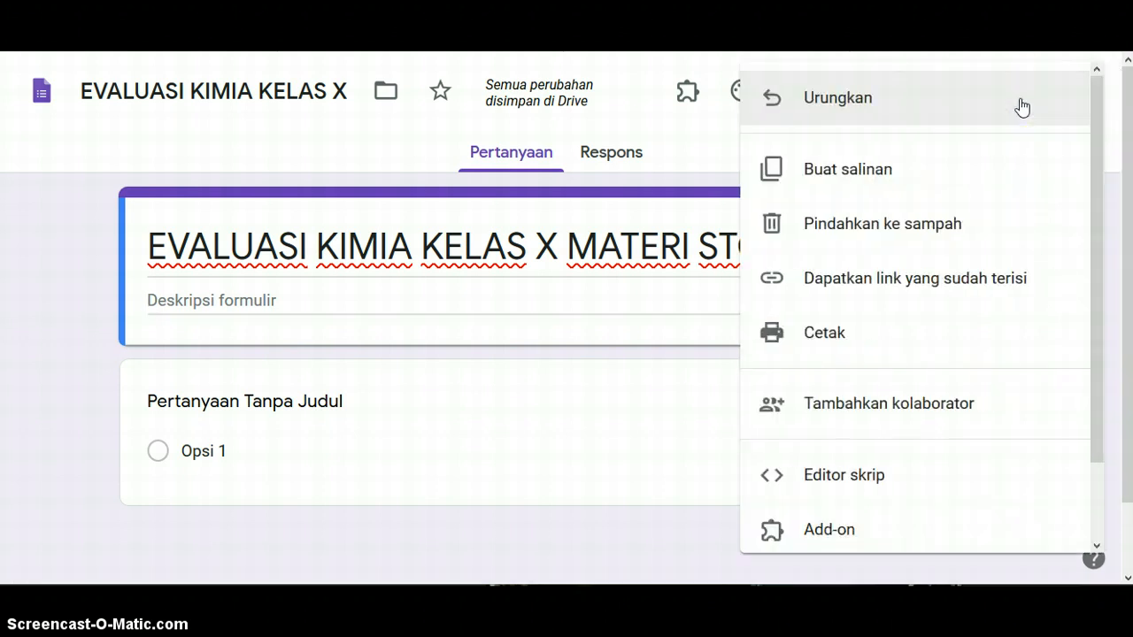
pyautogui.click(829, 531)
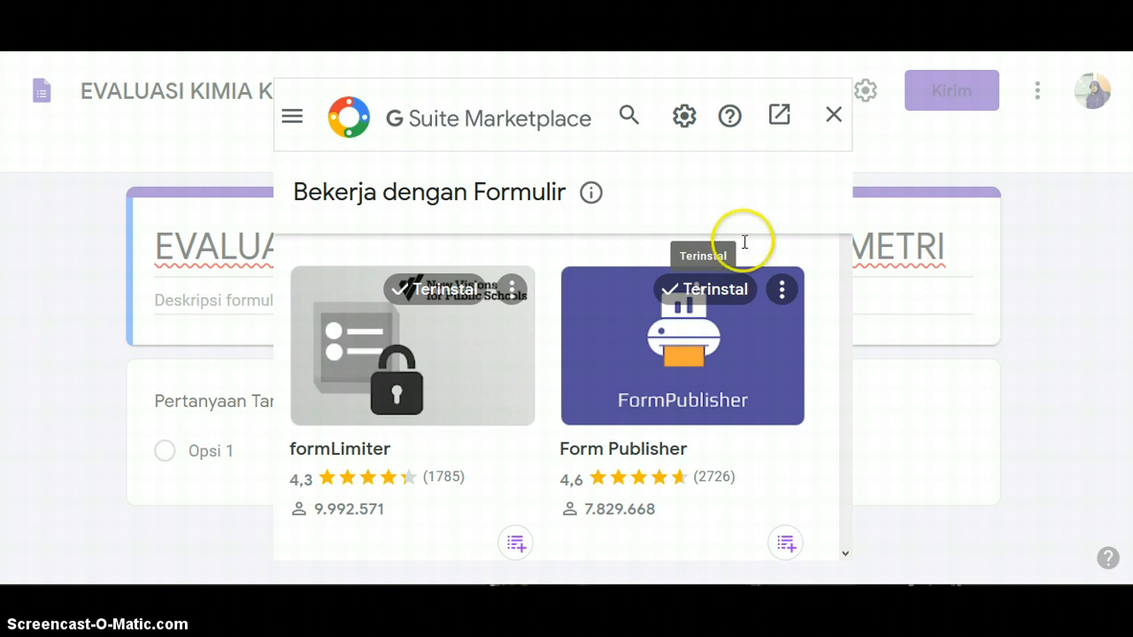
pyautogui.click(835, 117)
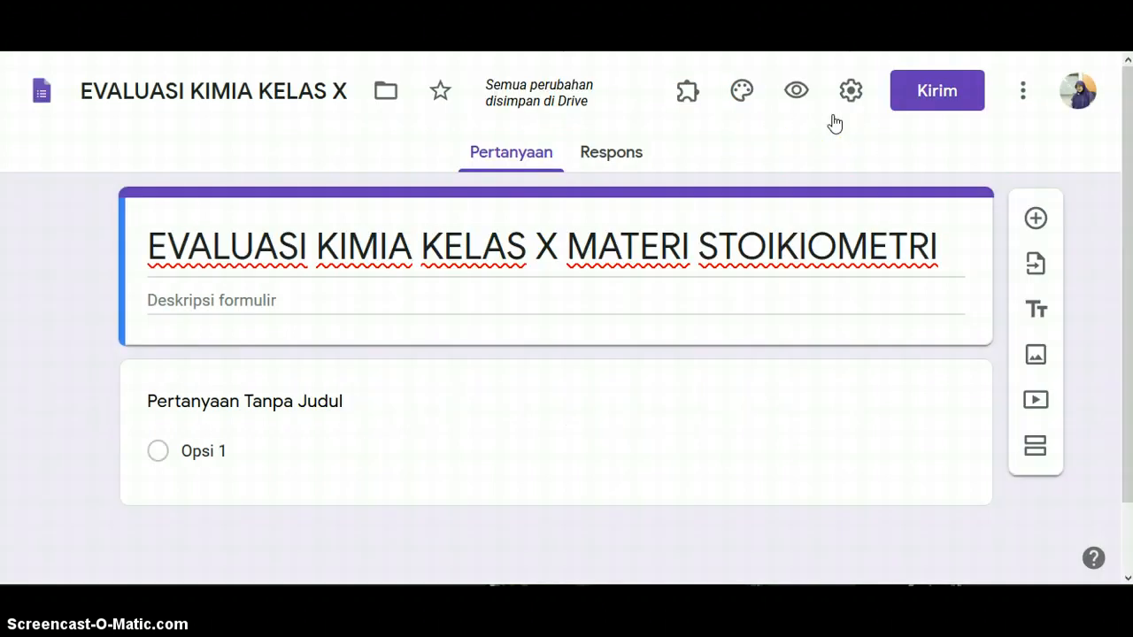
# Step: Insert the coloured laboratory flasks picture from the Kantor dan Sekolah themes as the form's header image
pyautogui.click(744, 101)
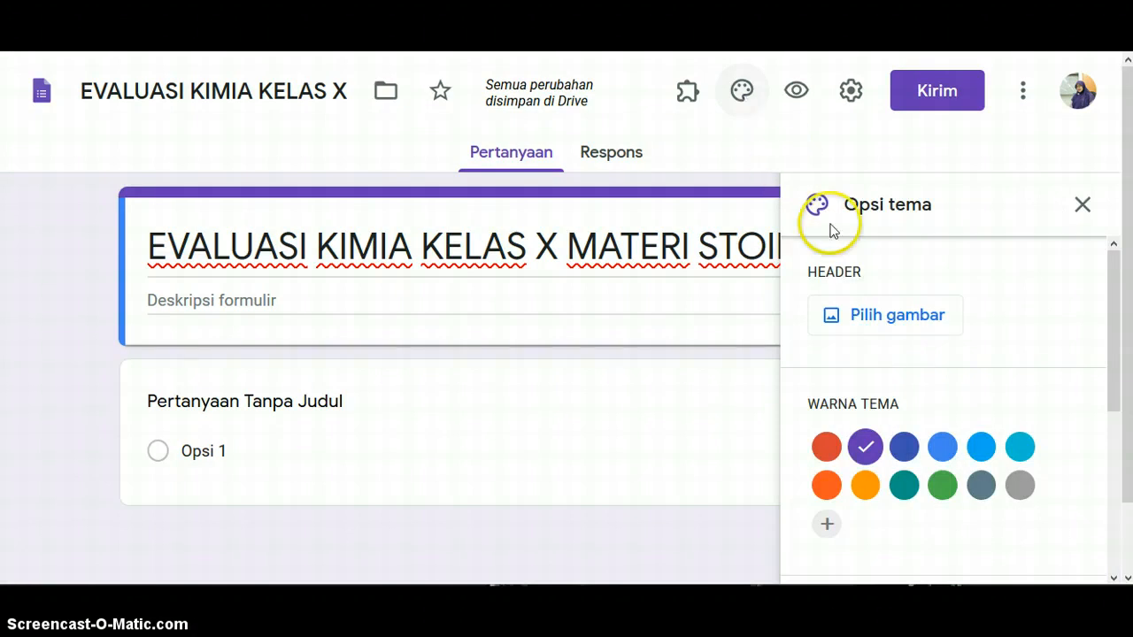
pyautogui.click(894, 320)
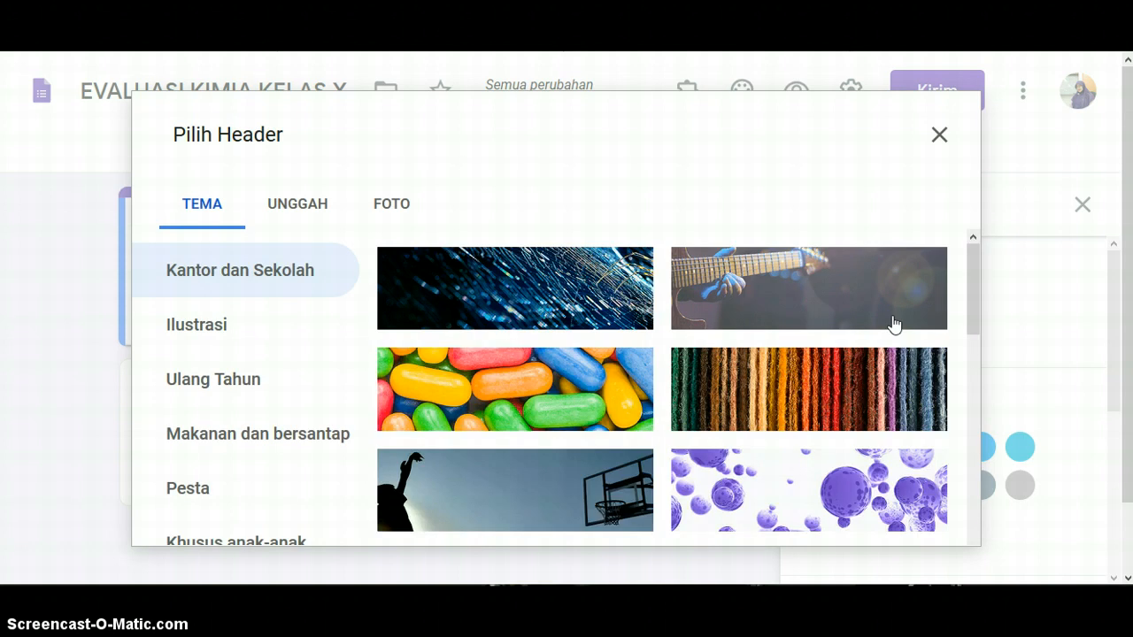
pyautogui.click(298, 211)
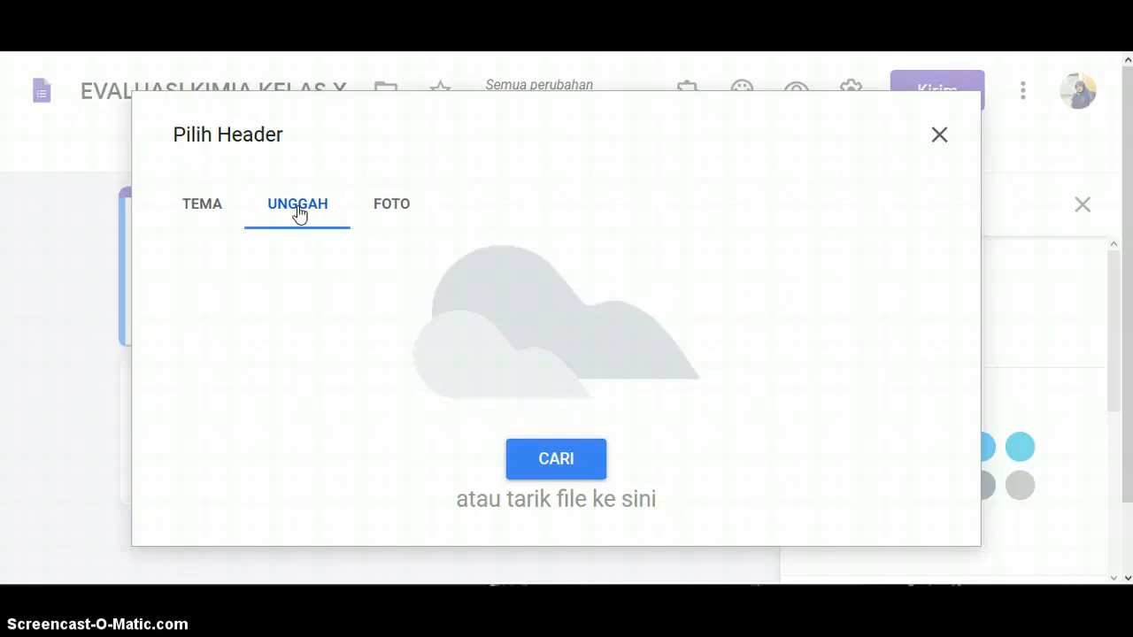
pyautogui.click(209, 211)
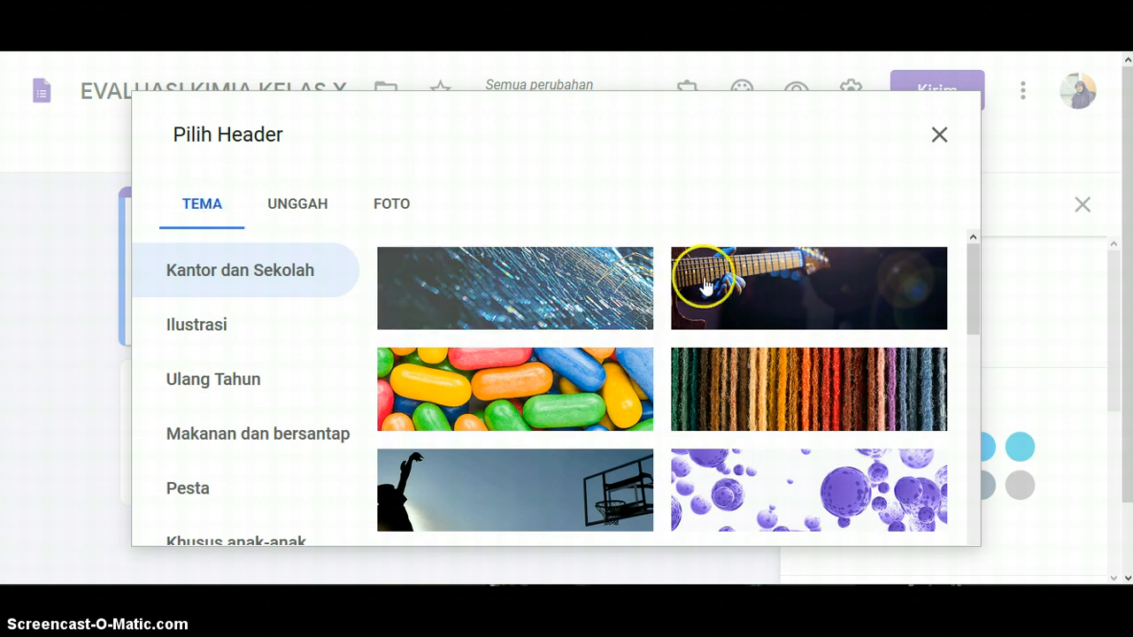
pyautogui.moveTo(971, 278); pyautogui.dragTo(973, 373)
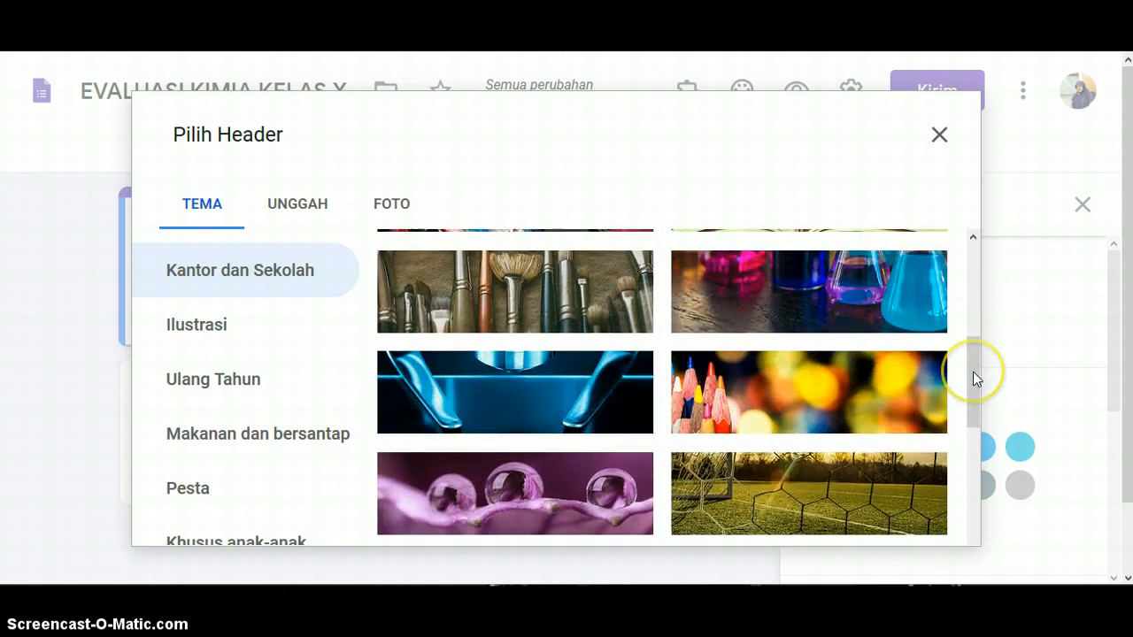
pyautogui.click(862, 323)
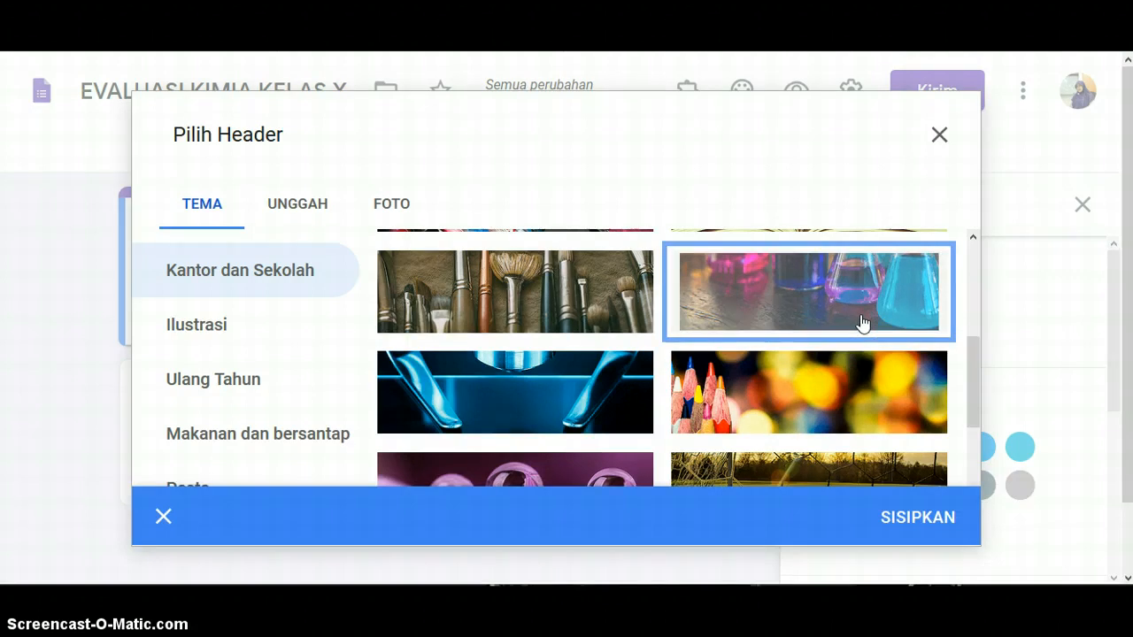
pyautogui.click(927, 516)
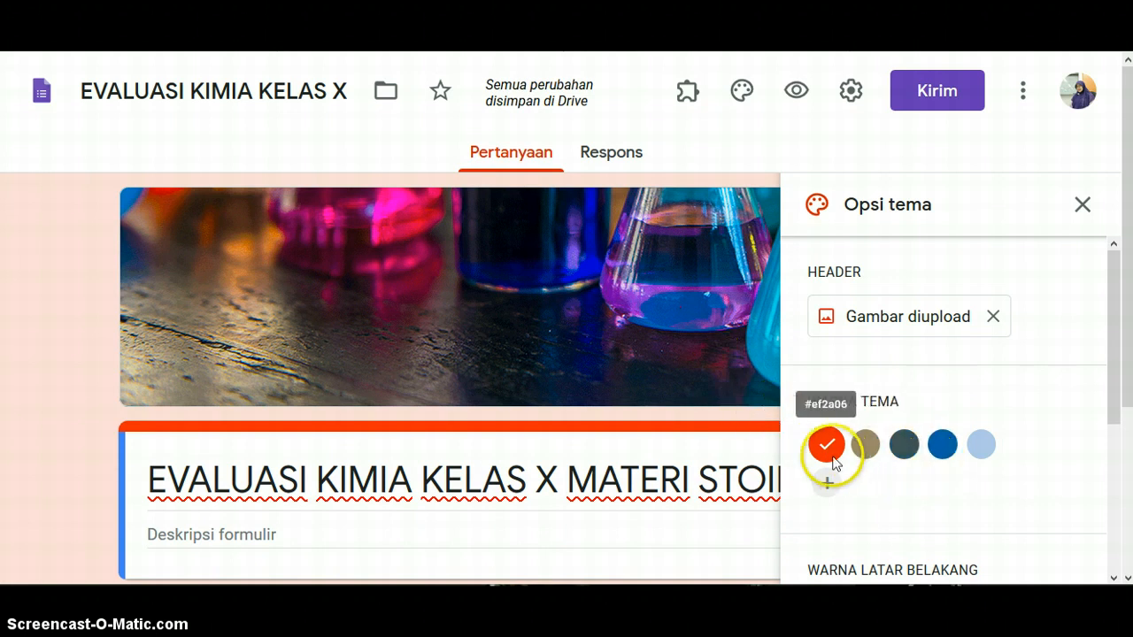
# Step: Change the form's theme colour to the dark blue #0260a8 and close the theme options
pyautogui.click(940, 447)
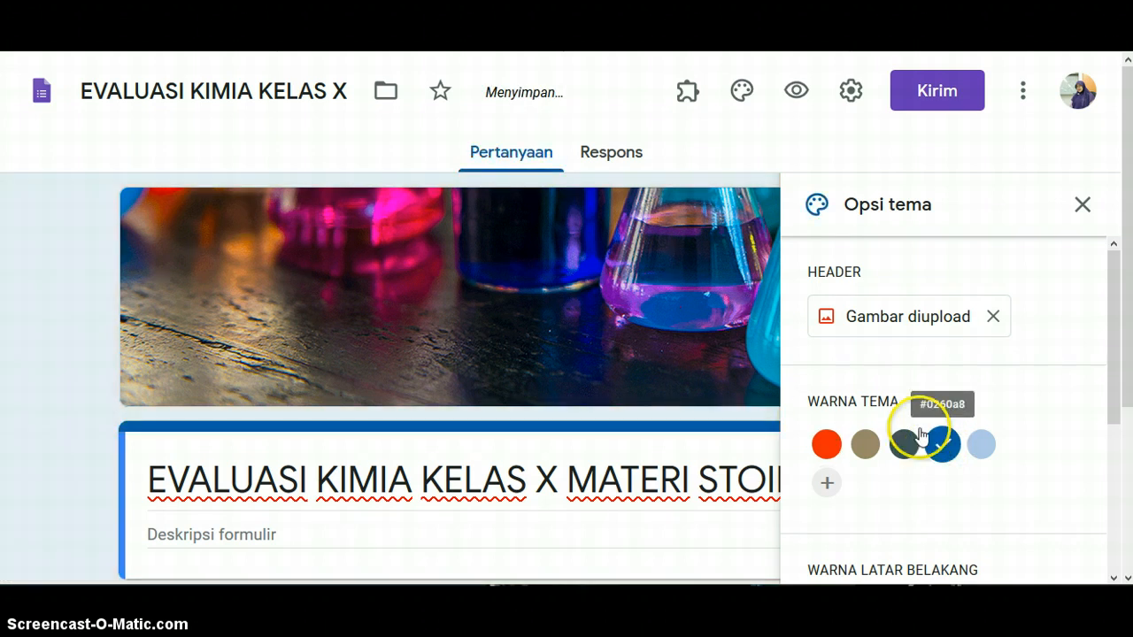
pyautogui.click(1084, 205)
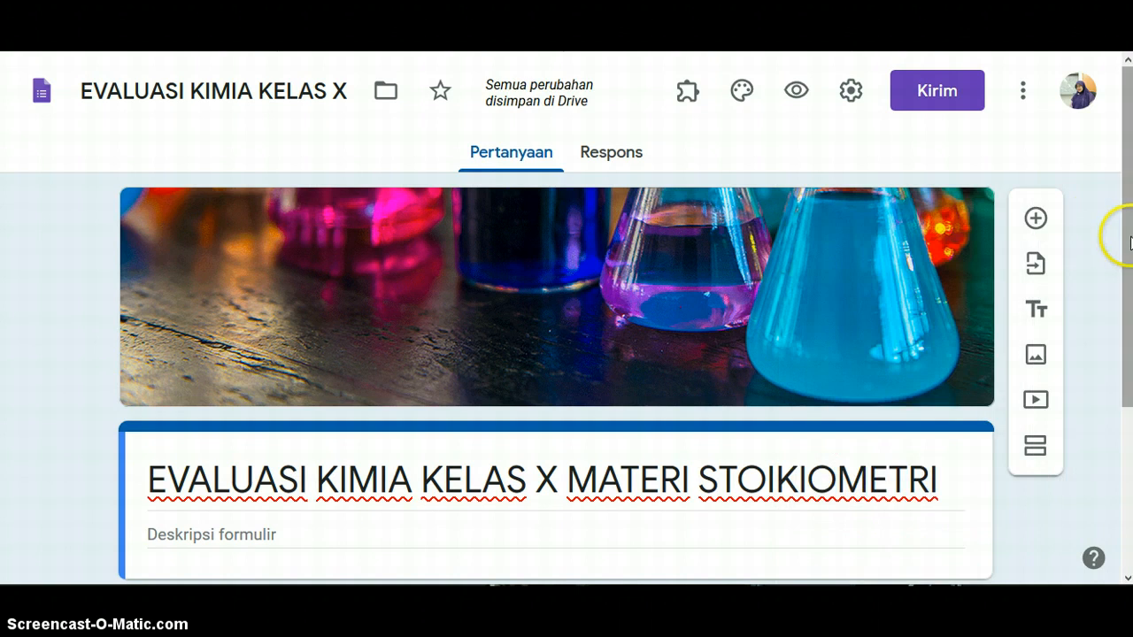
pyautogui.moveTo(1125, 234)
pyautogui.mouseDown()
pyautogui.moveTo(1125, 336)
pyautogui.moveTo(1125, 239)
pyautogui.mouseUp()
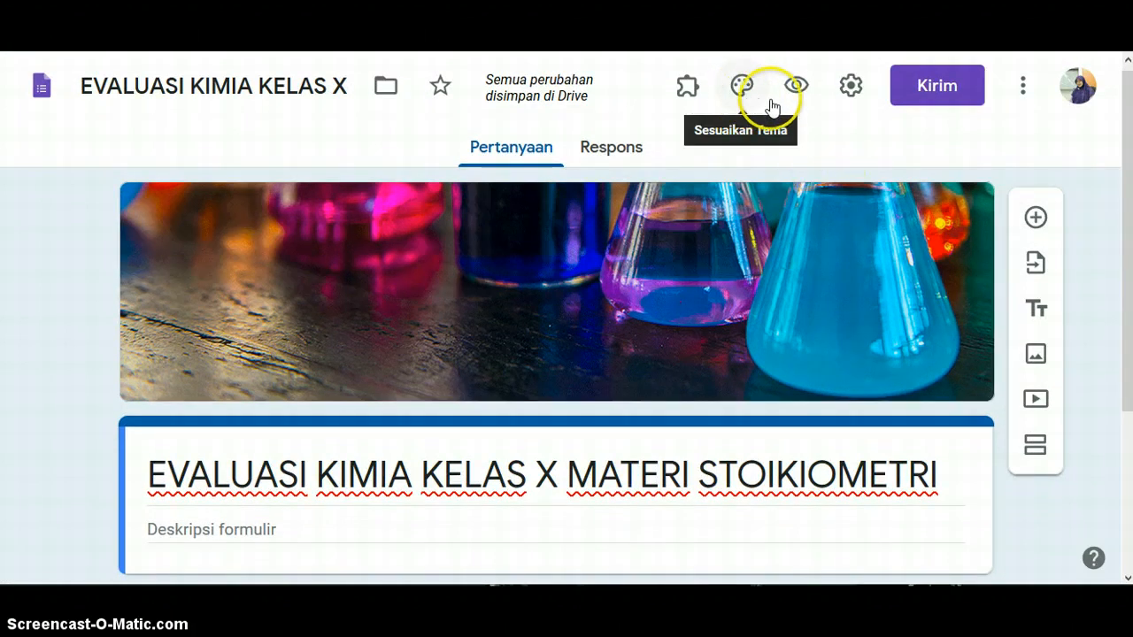
pyautogui.click(796, 88)
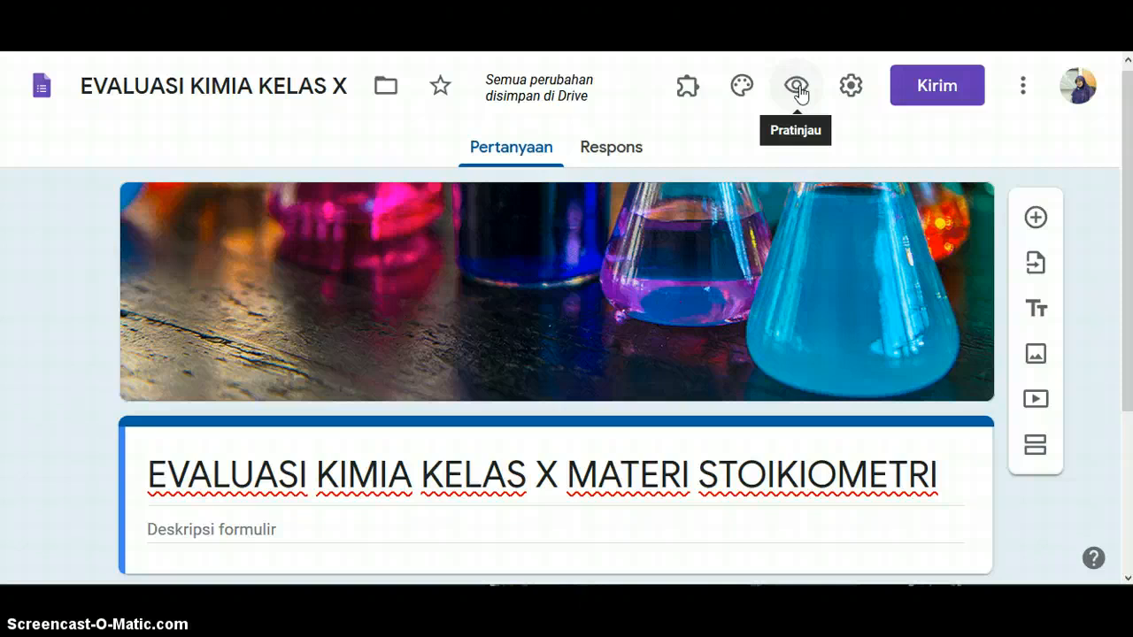
# Step: In the form settings, limit respondents to 1 response and enable shuffling of the question order
pyautogui.click(847, 92)
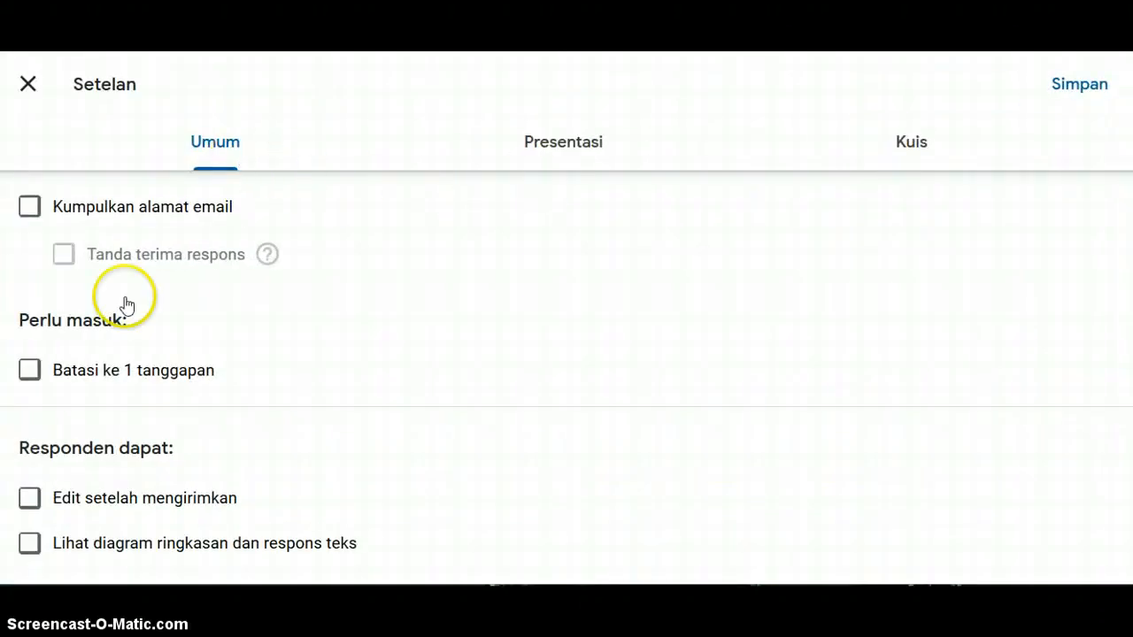
pyautogui.click(30, 371)
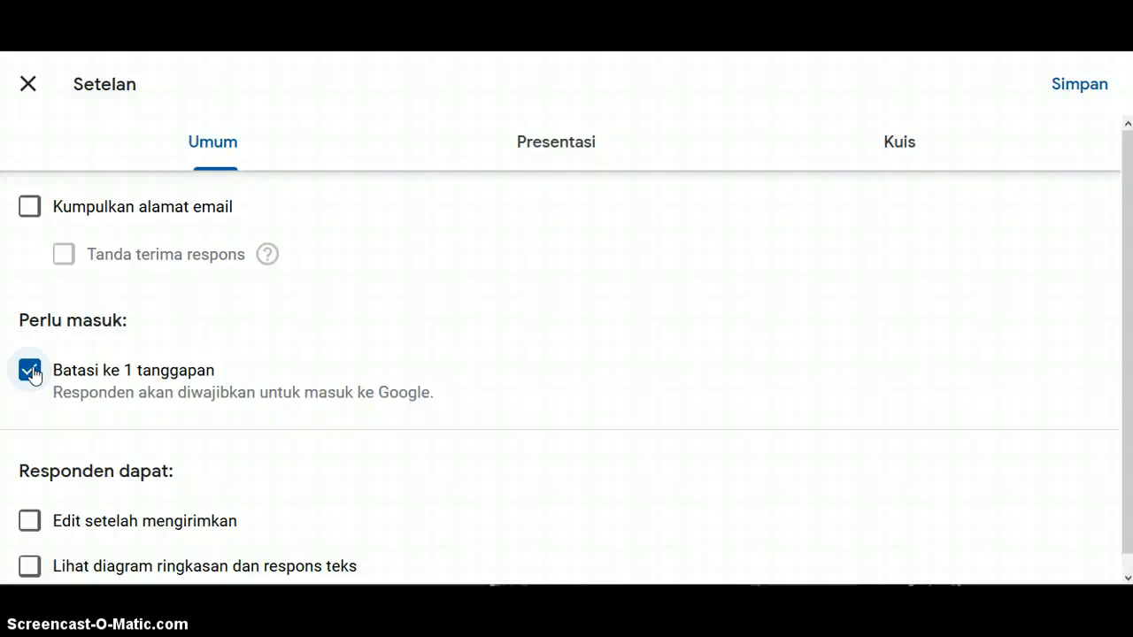
pyautogui.click(540, 156)
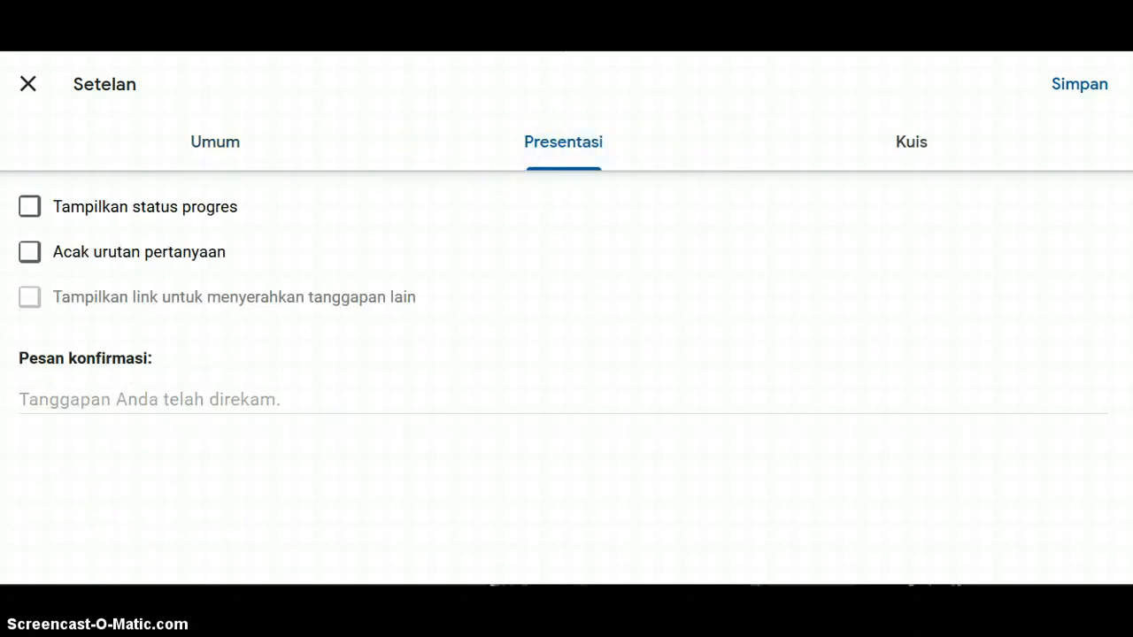
pyautogui.click(30, 255)
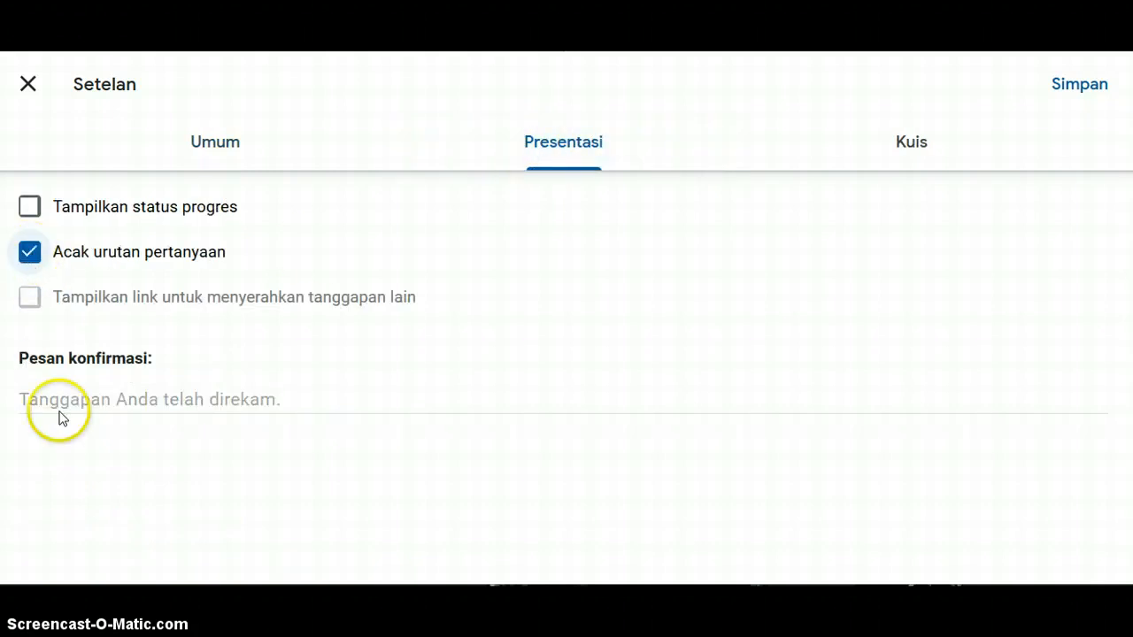
# Step: Set the form's confirmation message to "TERIMA KASIH SUDAH MENGERJAKAN EVALUASI KIMIA DENGAN BAIK"
pyautogui.click(62, 398)
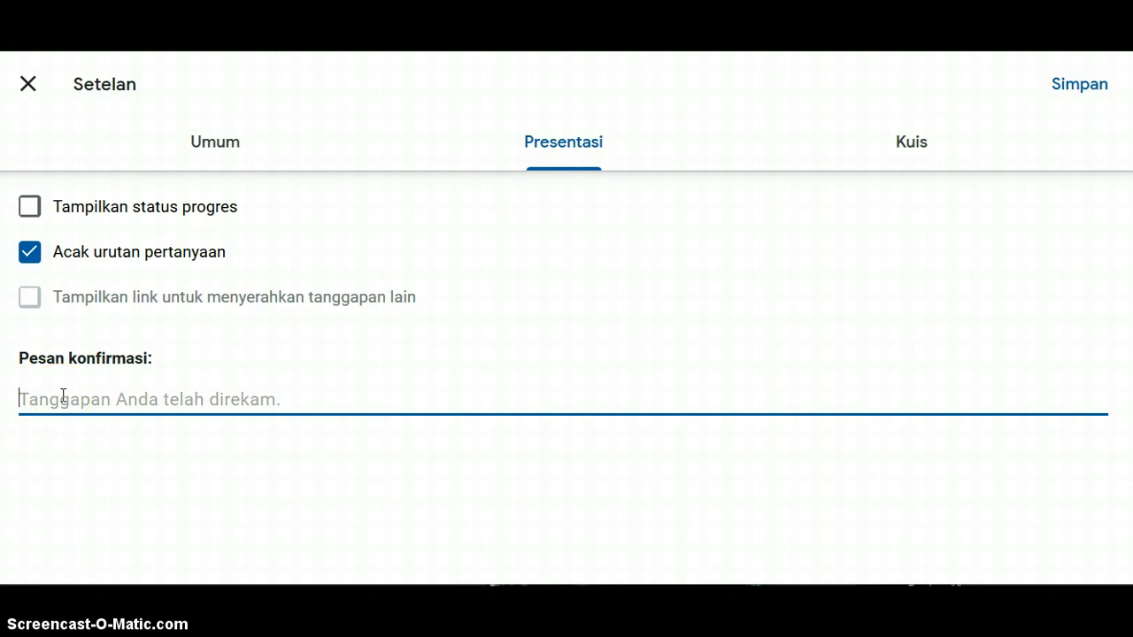
pyautogui.write('TERI')
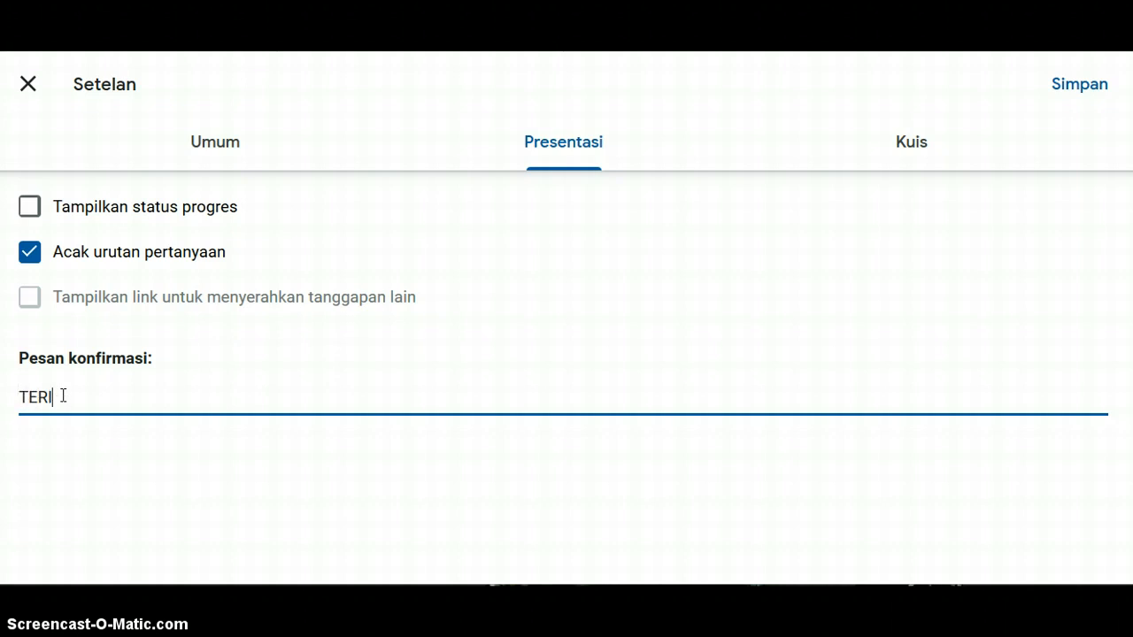
pyautogui.write('MA KASIH SUD')
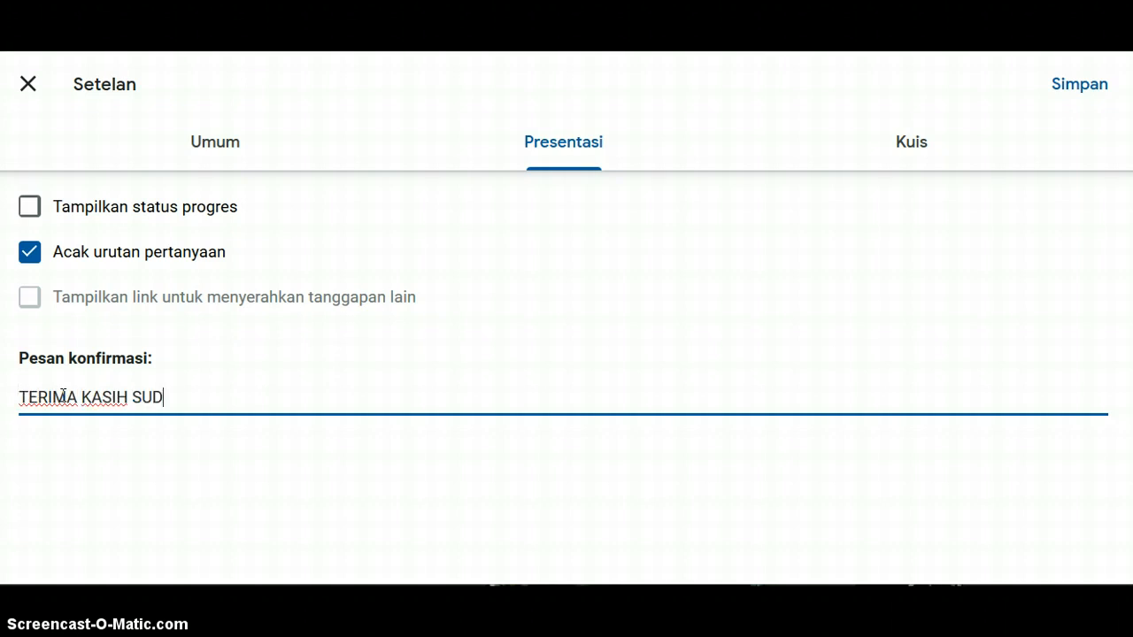
pyautogui.write('AH MENG')
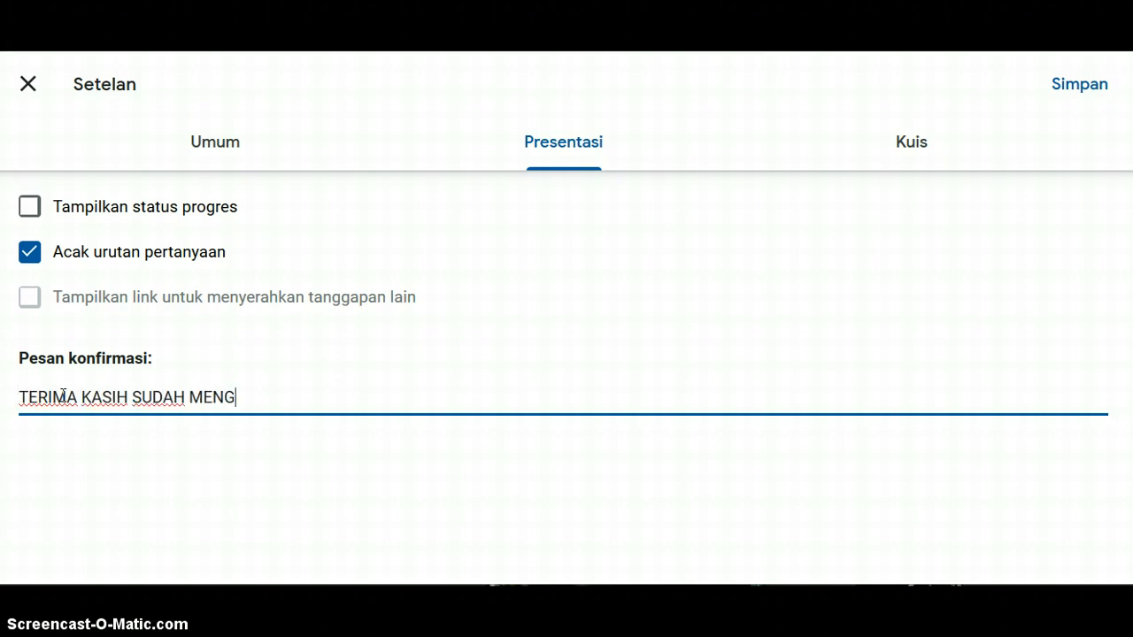
pyautogui.write('ERJAKAN ')
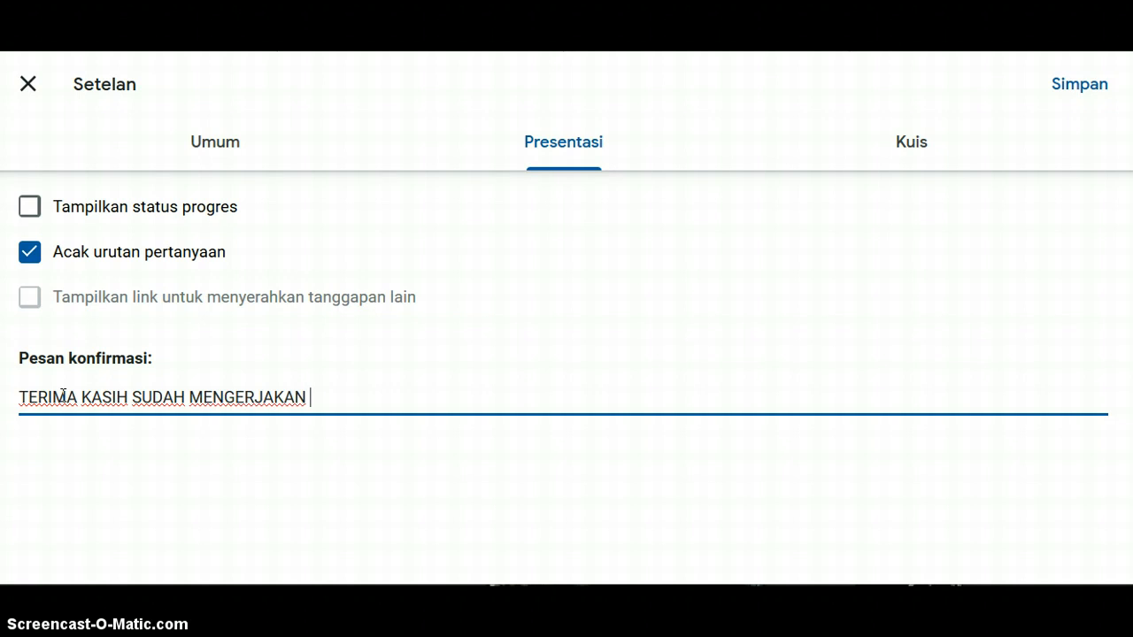
pyautogui.write('EVALUASI KIM')
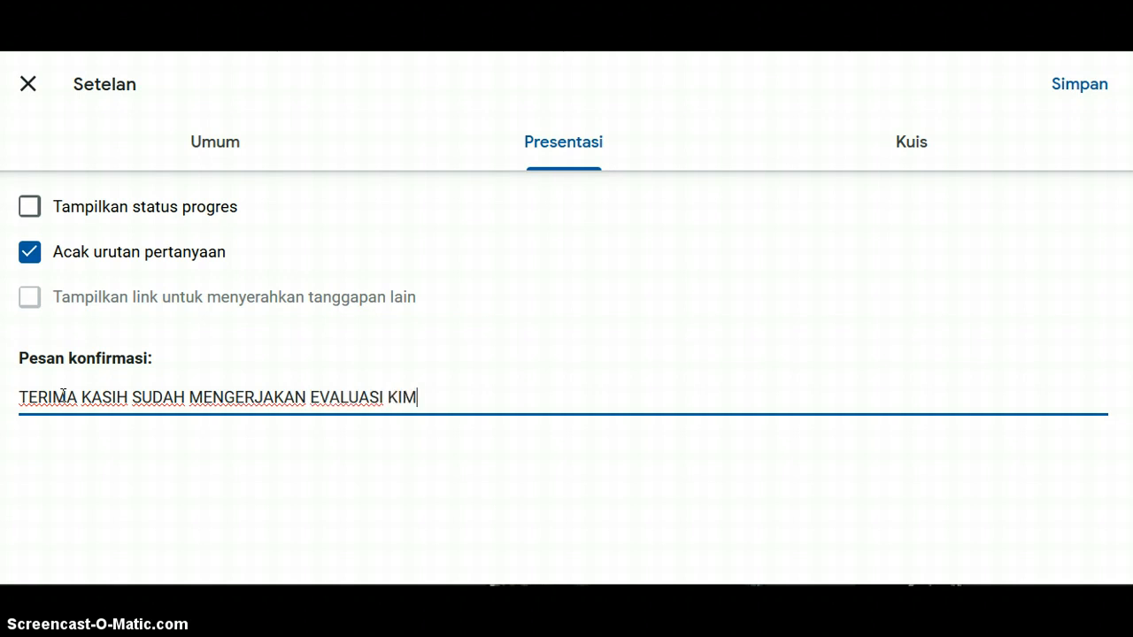
pyautogui.write('IA DENGAN BAIK')
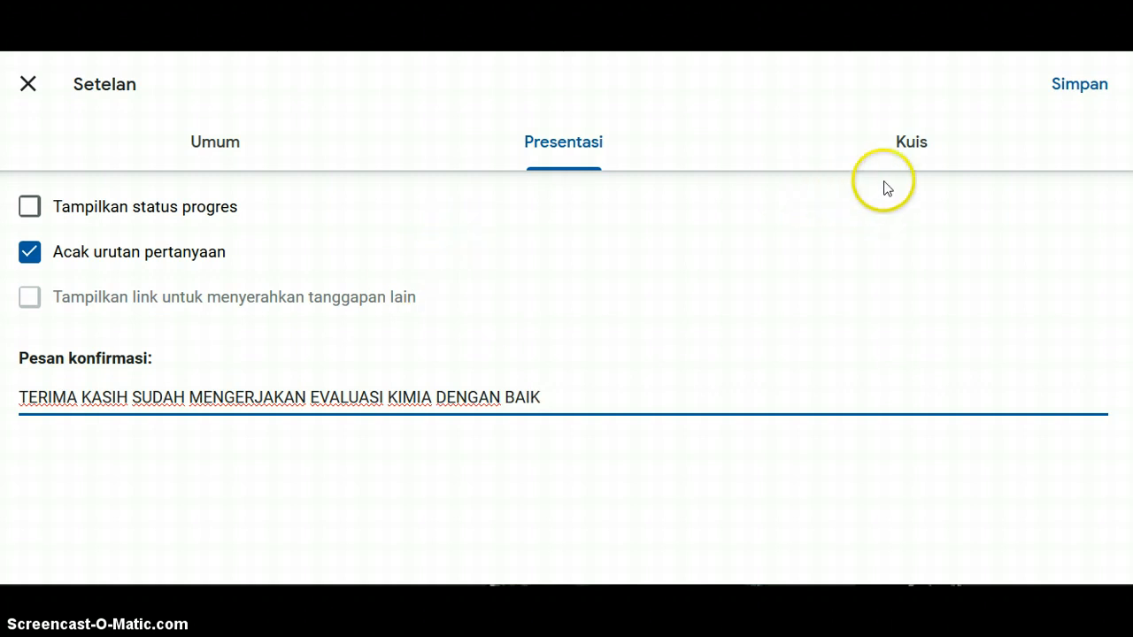
# Step: Make the form a quiz, hide Pertanyaan tak terjawab and Jawaban yang benar from respondents, and save the settings
pyautogui.click(904, 148)
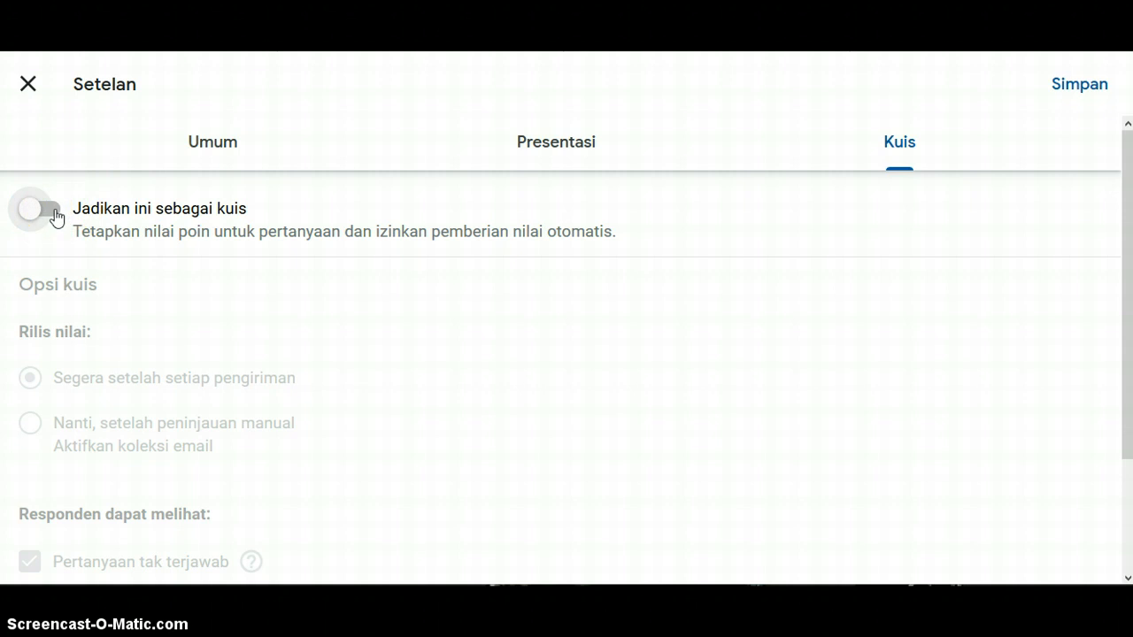
pyautogui.click(55, 215)
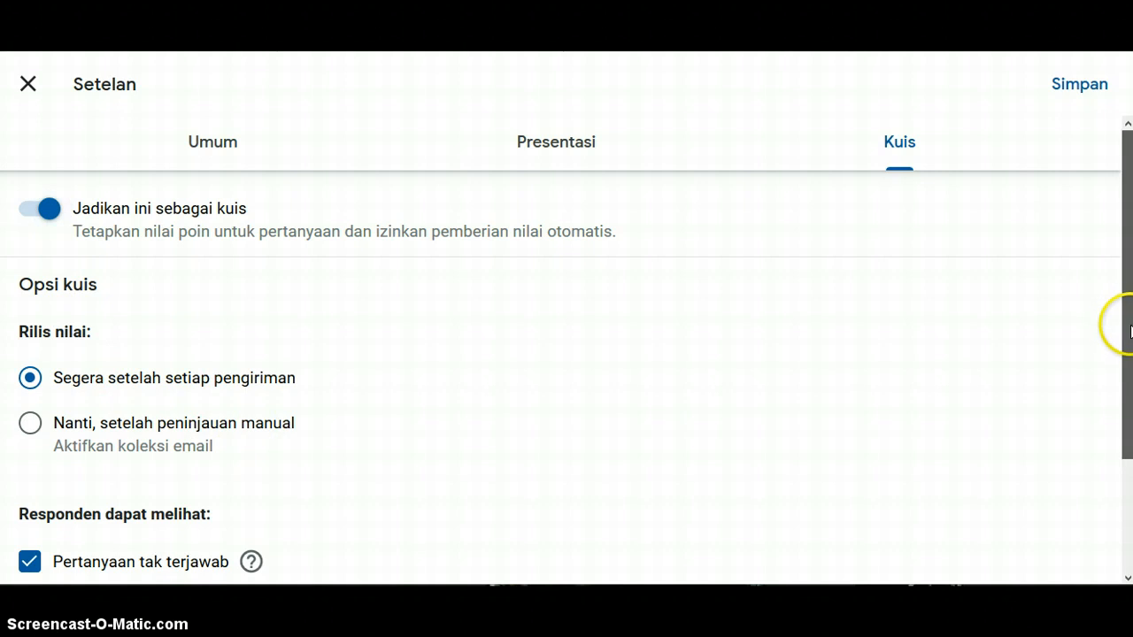
pyautogui.moveTo(1131, 332); pyautogui.dragTo(1131, 442)
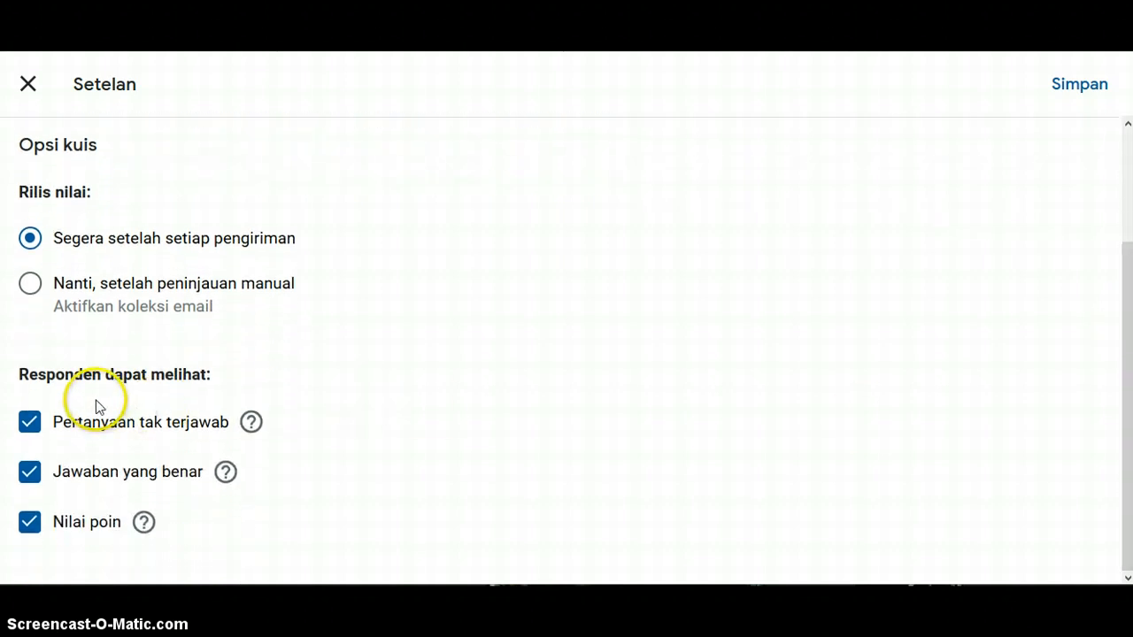
pyautogui.click(39, 426)
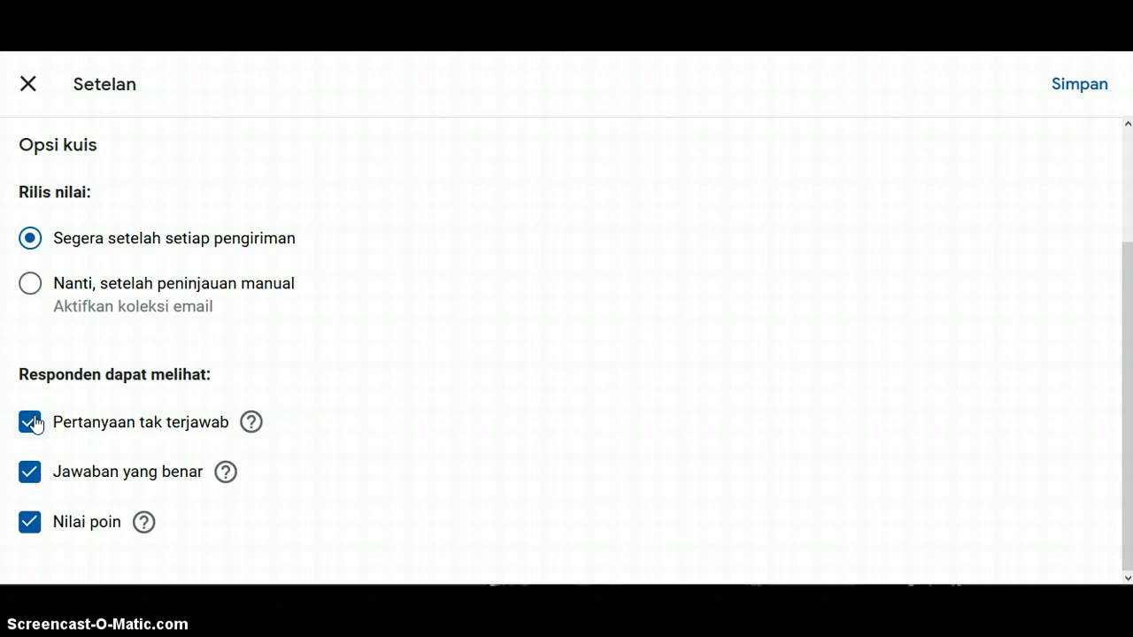
pyautogui.click(34, 477)
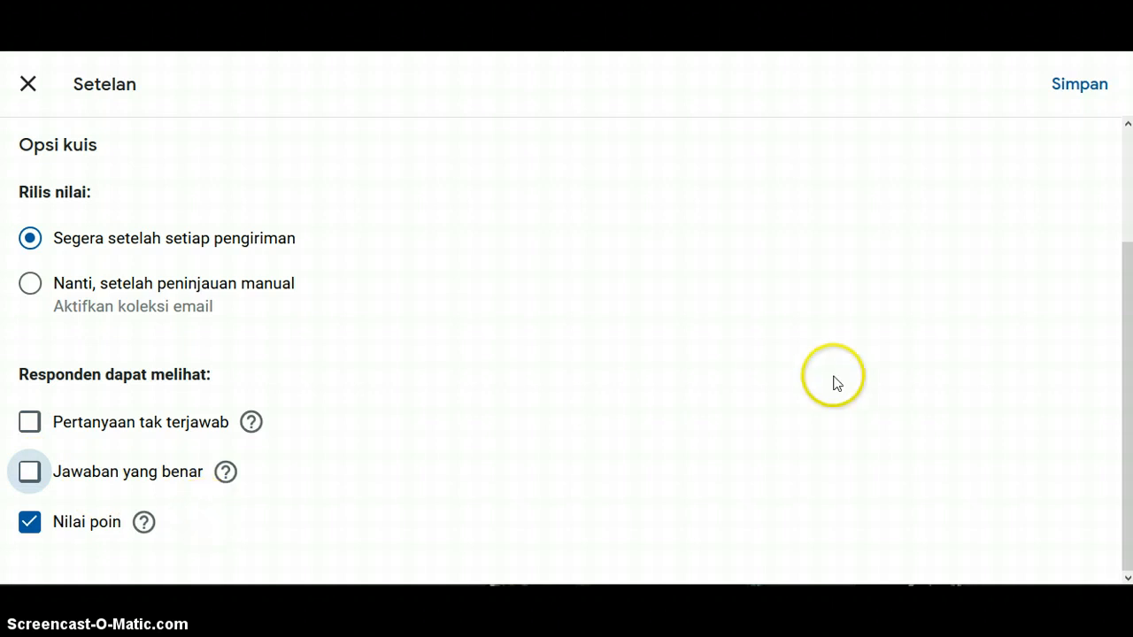
pyautogui.moveTo(1125, 296)
pyautogui.mouseDown()
pyautogui.moveTo(1120, 222)
pyautogui.moveTo(1131, 292)
pyautogui.mouseUp()
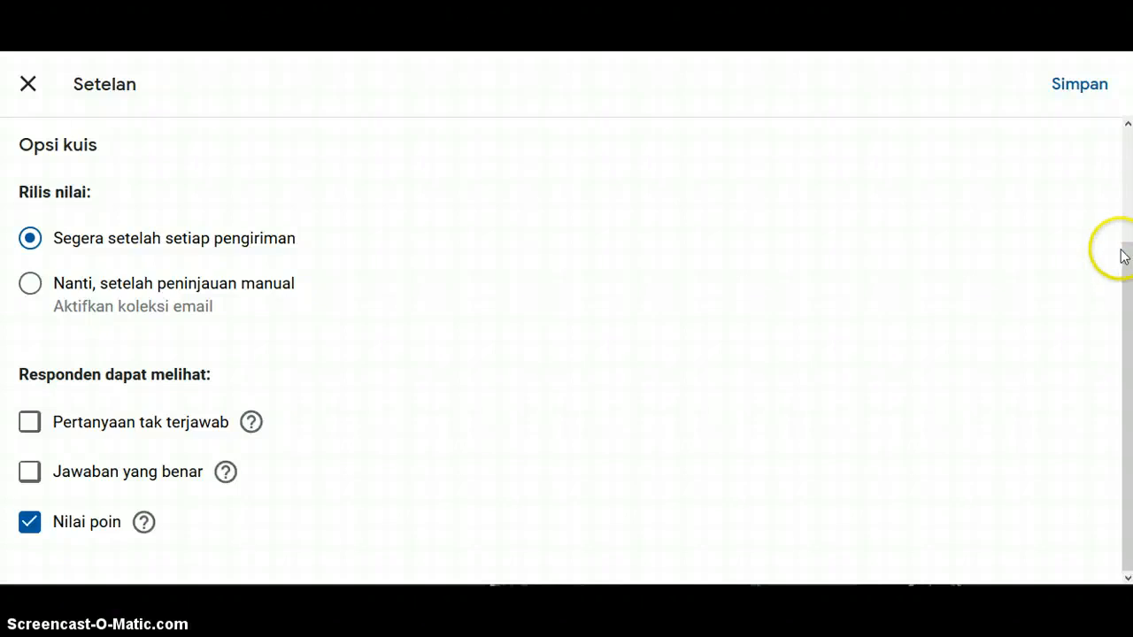
pyautogui.moveTo(1122, 253); pyautogui.dragTo(1129, 129)
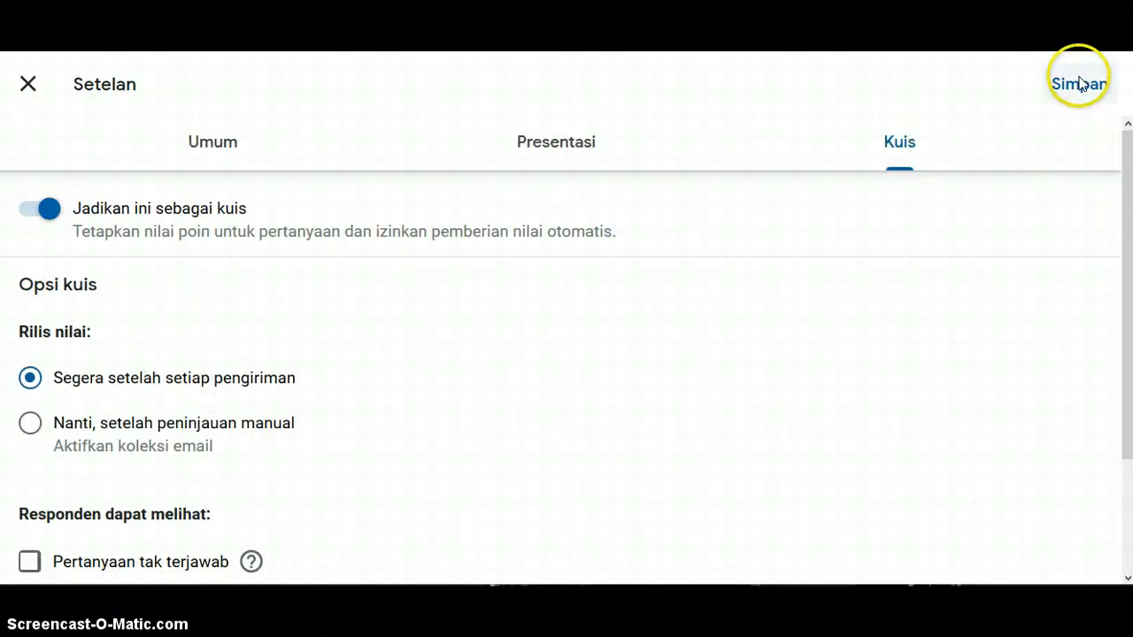
pyautogui.click(1081, 87)
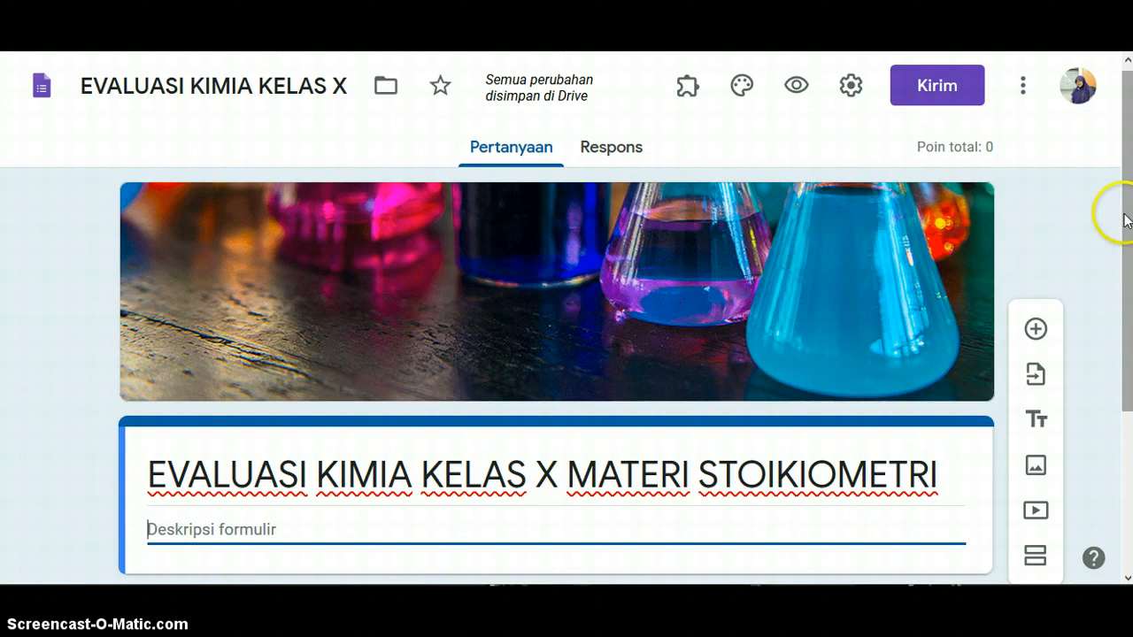
# Step: Enter "PILIHLAH JAWABAN YANG PALING BENAR!" as the form description
pyautogui.scroll(-2, 1126, 222)
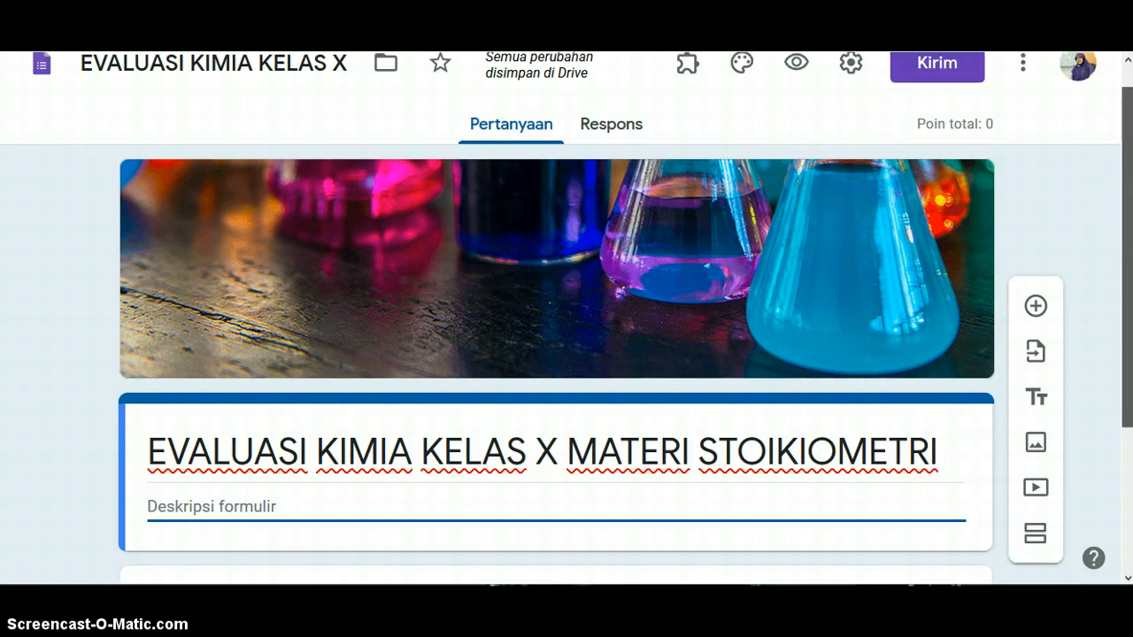
pyautogui.scroll(-2, 566, 319)
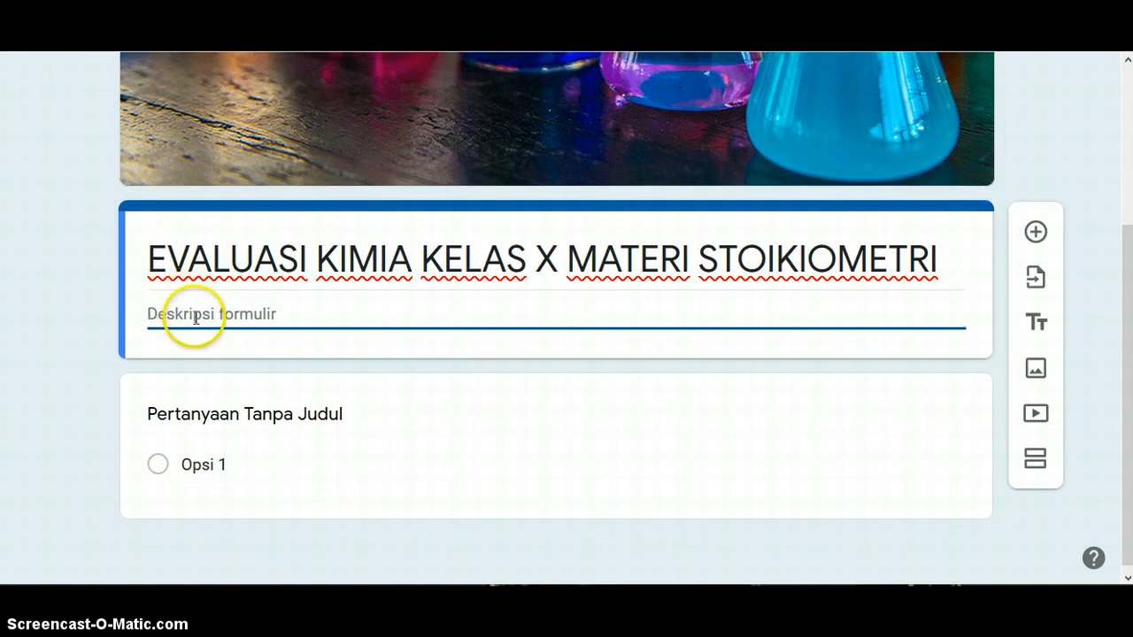
pyautogui.write('Pl')
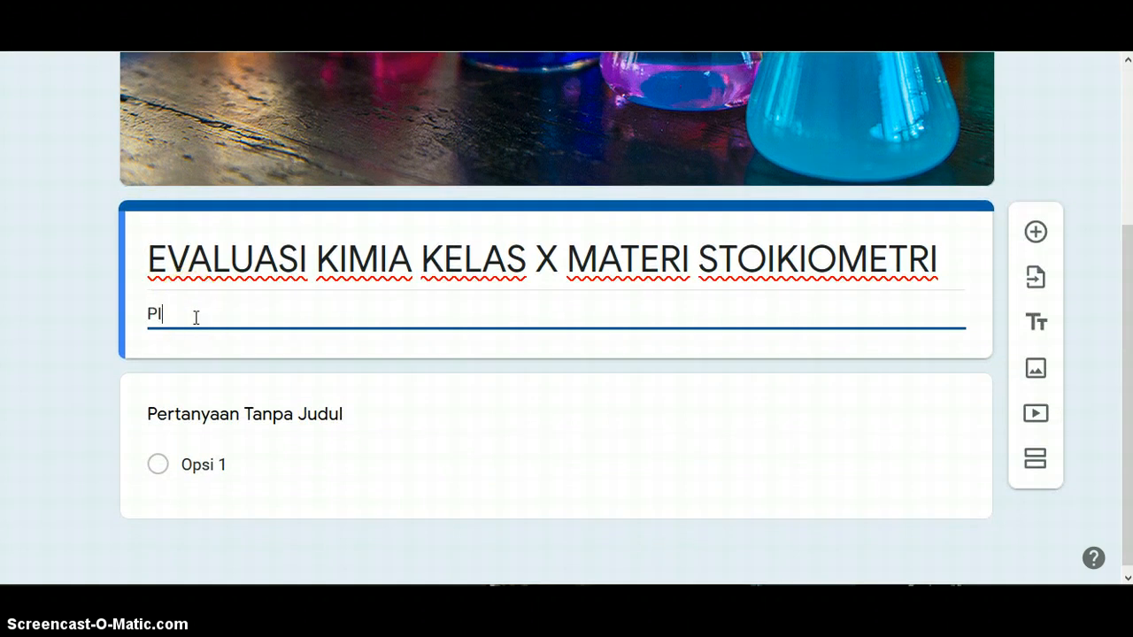
pyautogui.write('LIHLAH JAW')
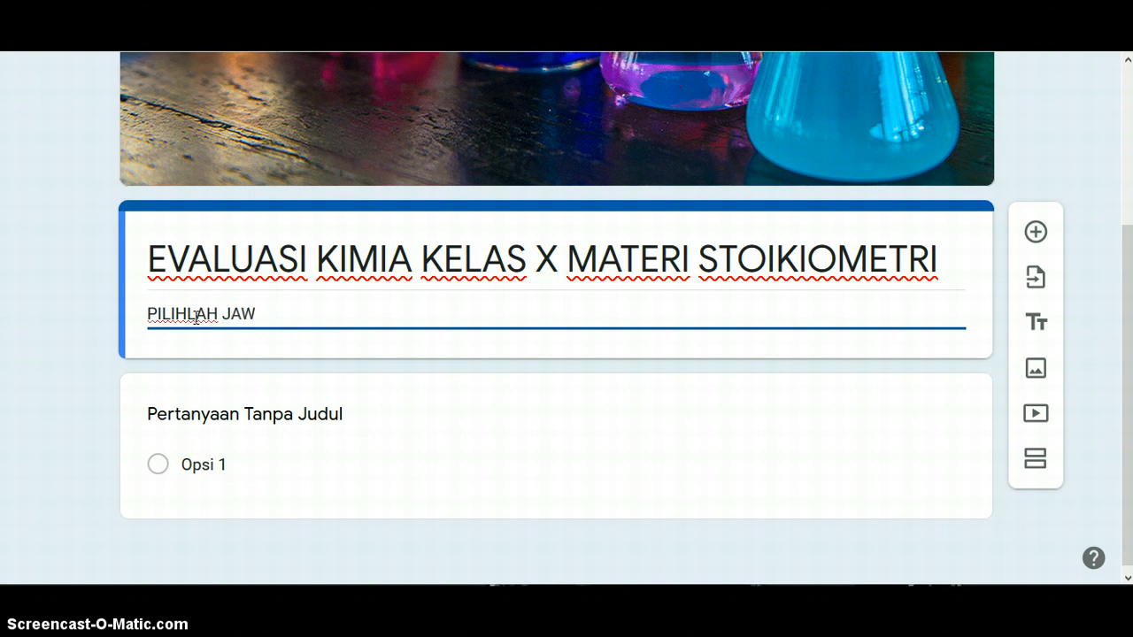
pyautogui.write('ABAN YA')
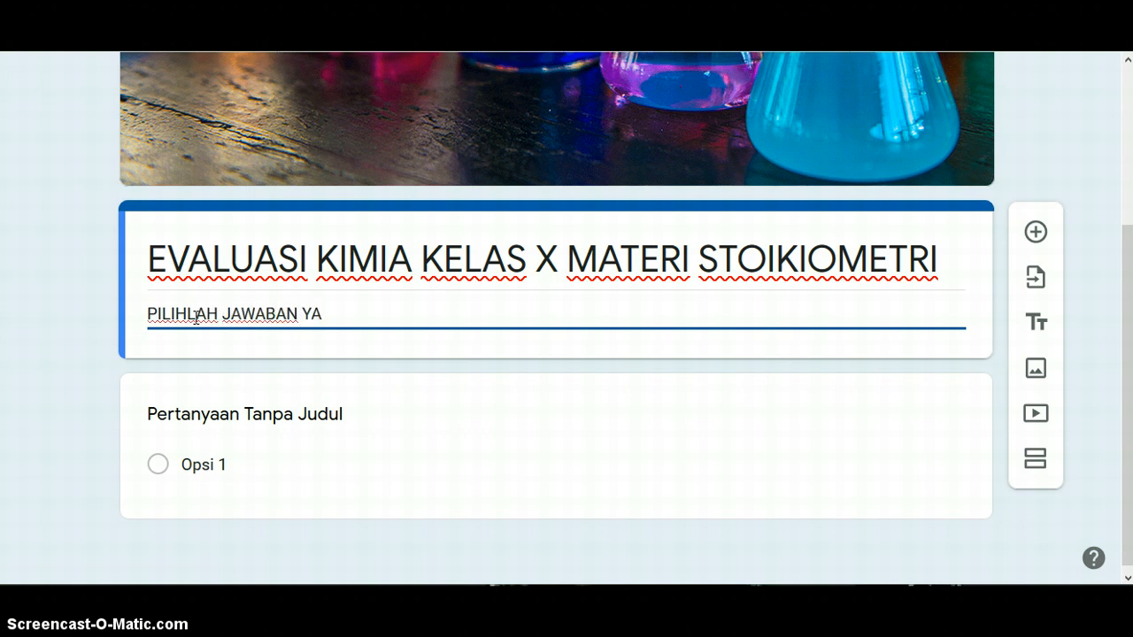
pyautogui.write('NG PALING')
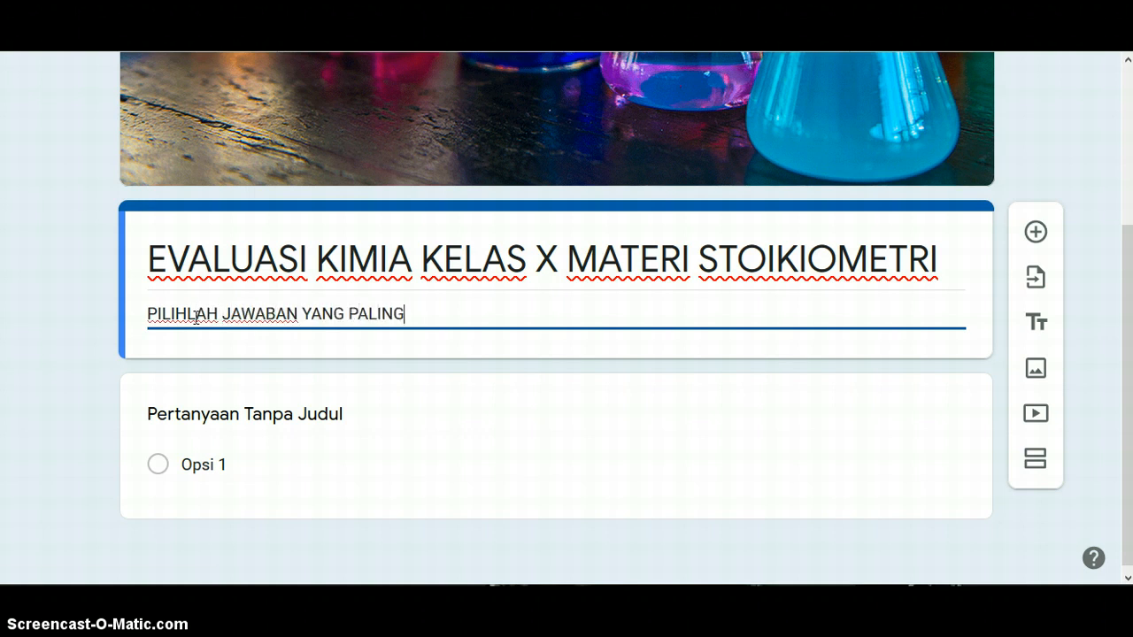
pyautogui.write(' BENAR!')
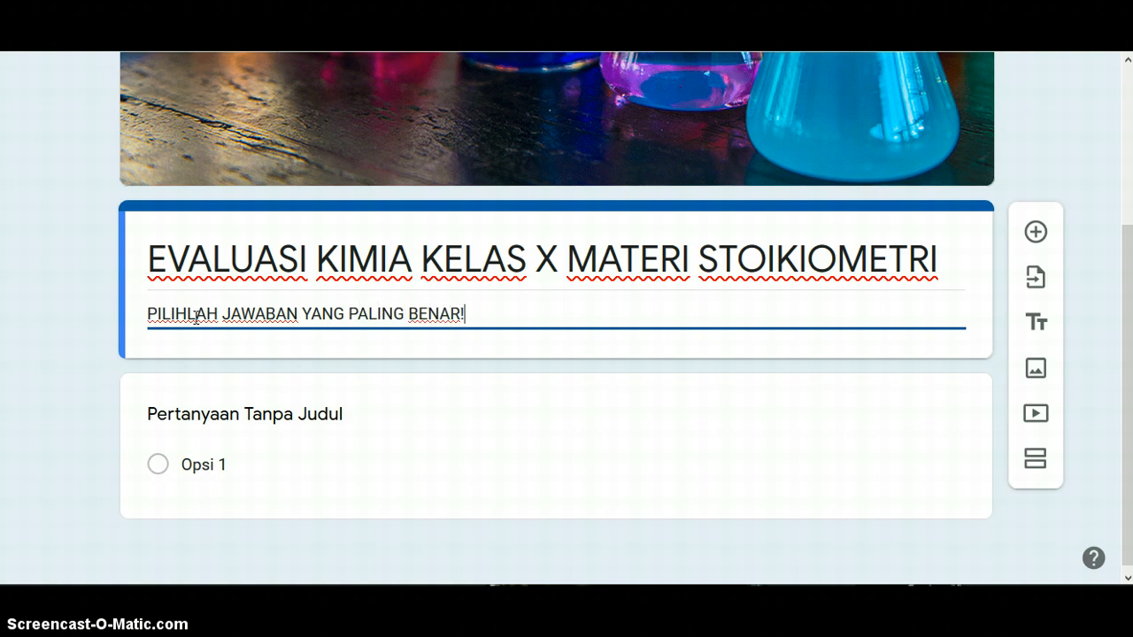
# Step: Title the untitled question "Nama:", keep it as a short-answer question (Jawaban singkat), and make it required
pyautogui.click(218, 419)
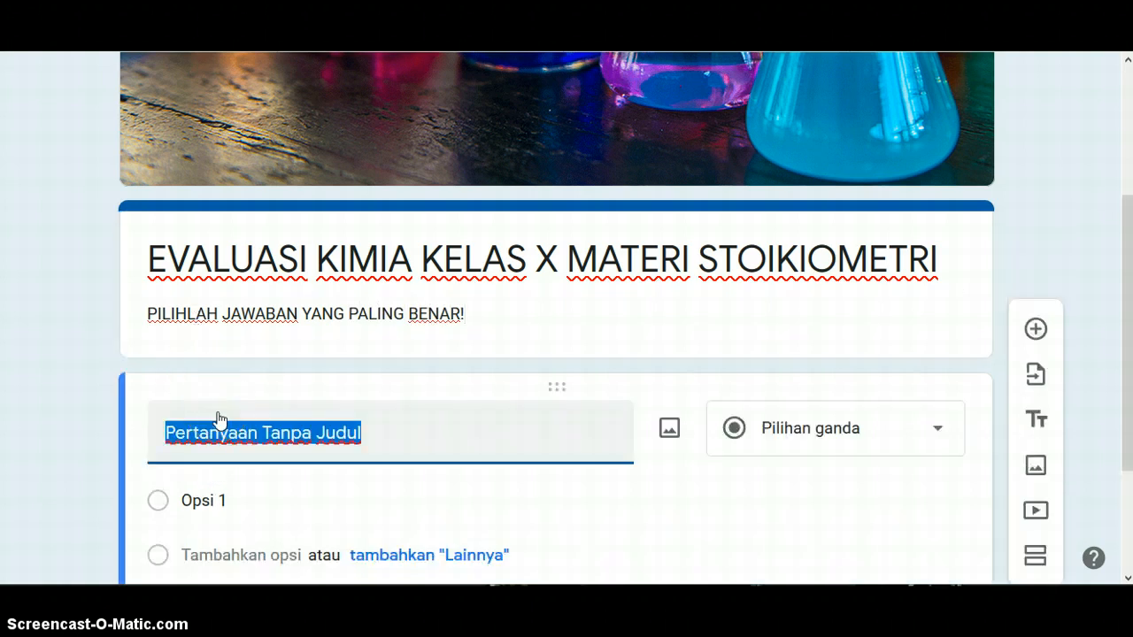
pyautogui.write('N')
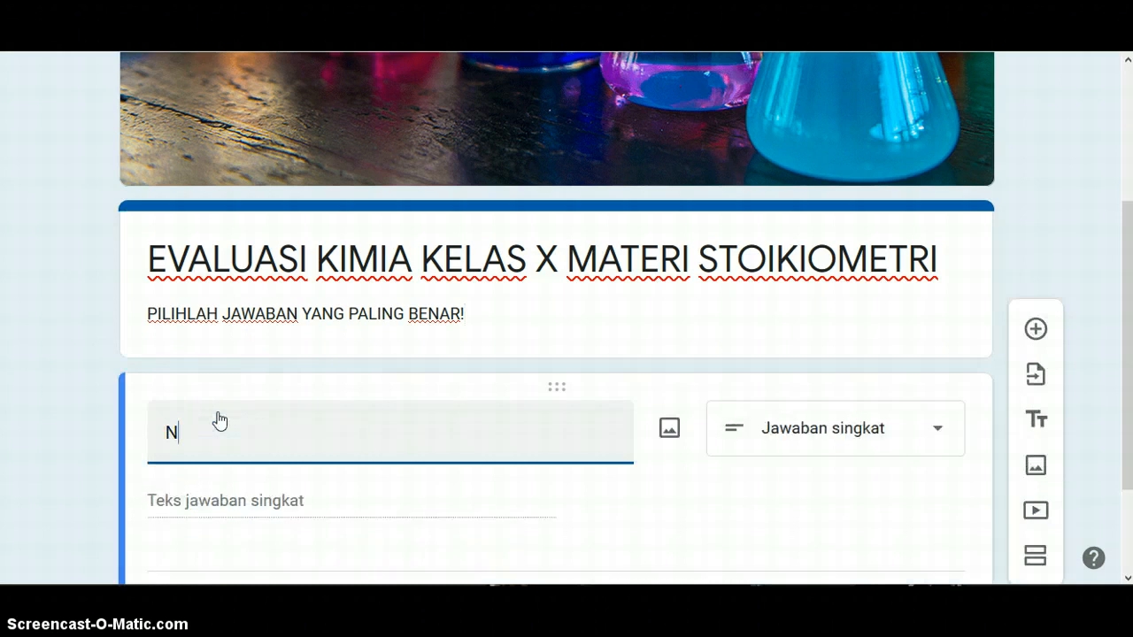
pyautogui.write('ama:')
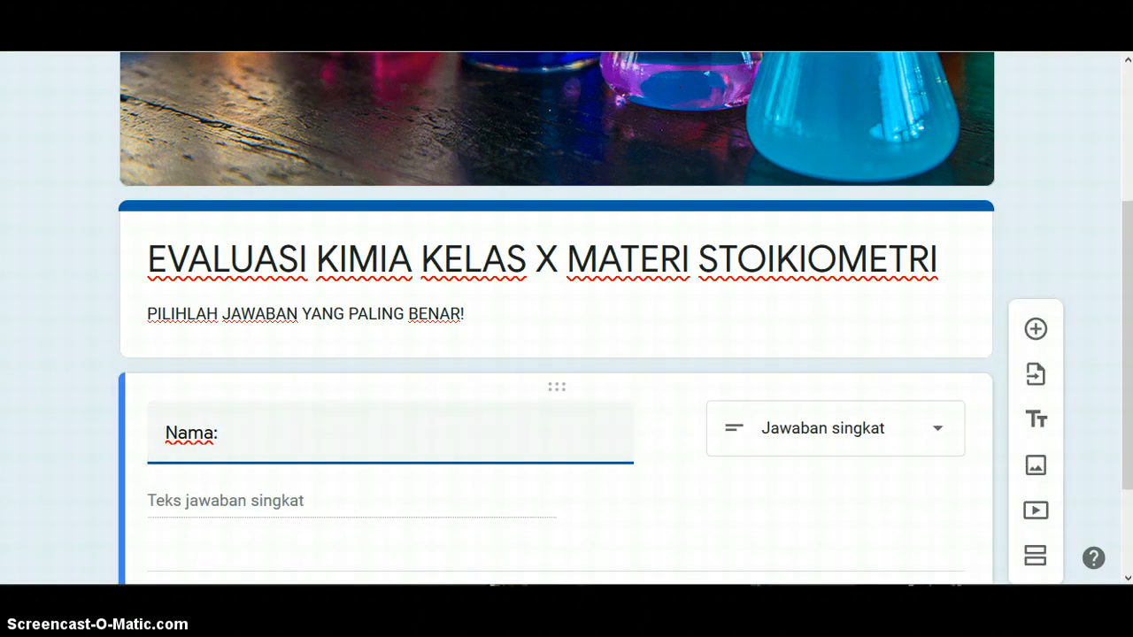
pyautogui.moveTo(1125, 329); pyautogui.dragTo(1125, 411)
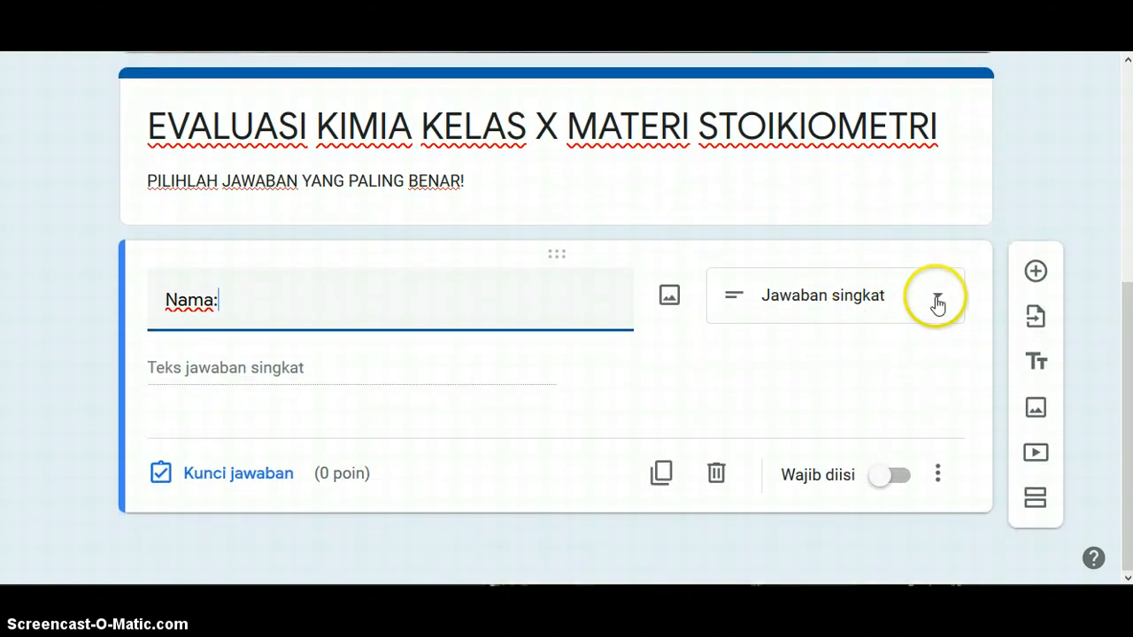
pyautogui.click(937, 301)
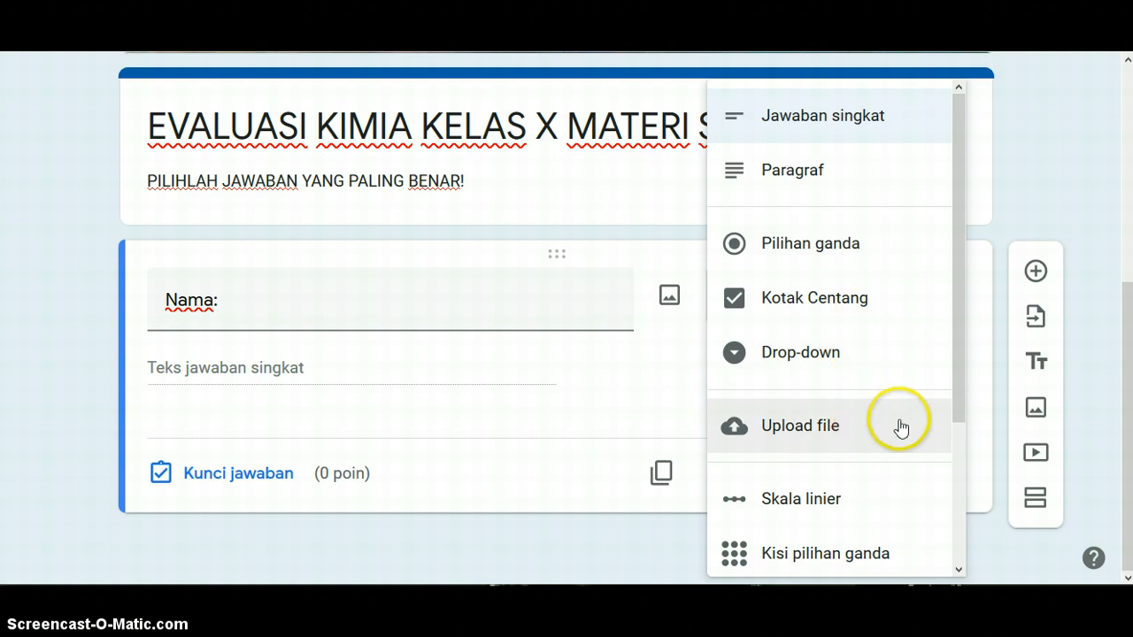
pyautogui.click(622, 413)
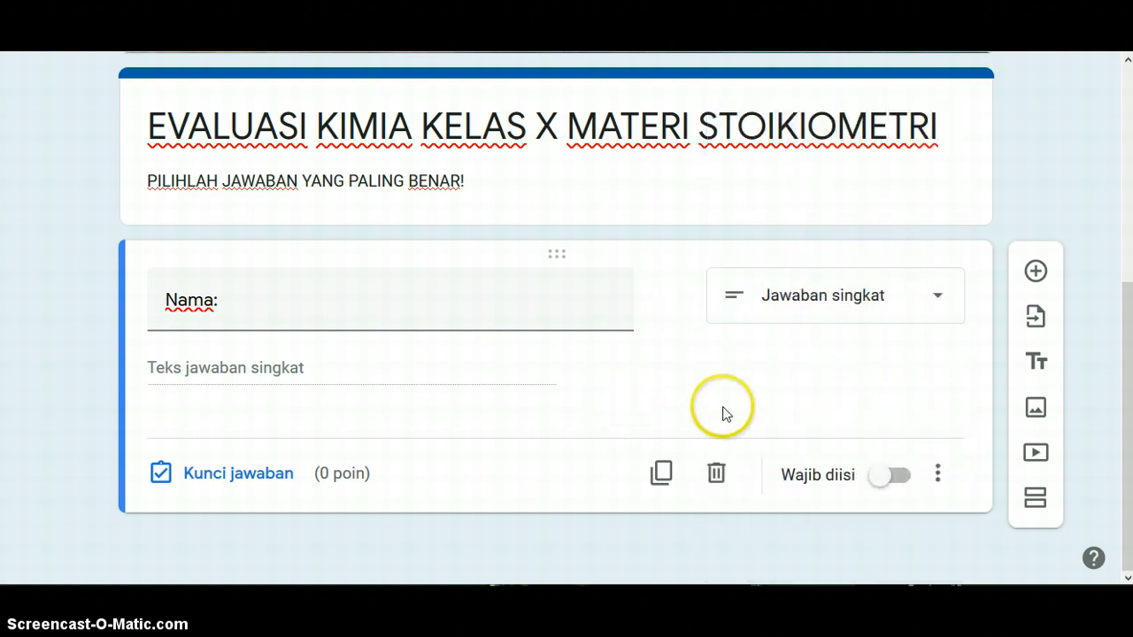
pyautogui.click(899, 477)
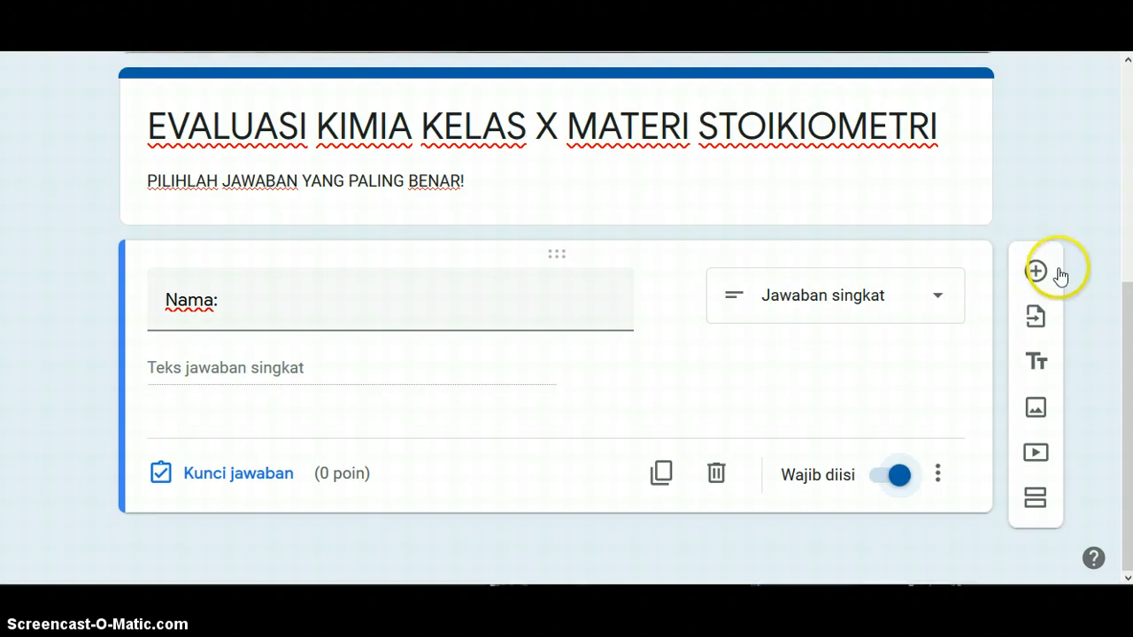
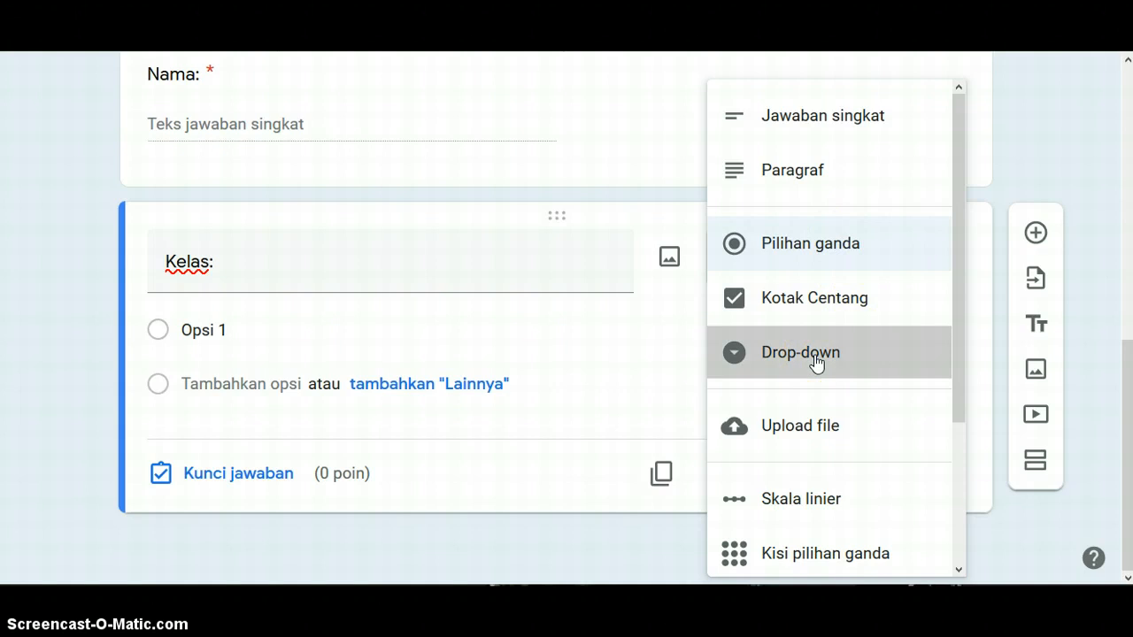
# Step: Fill the Kelas drop-down question with the options X MIPA 1, X MIPA 2 and X MIPA 3
pyautogui.click(202, 330)
pyautogui.write('X')
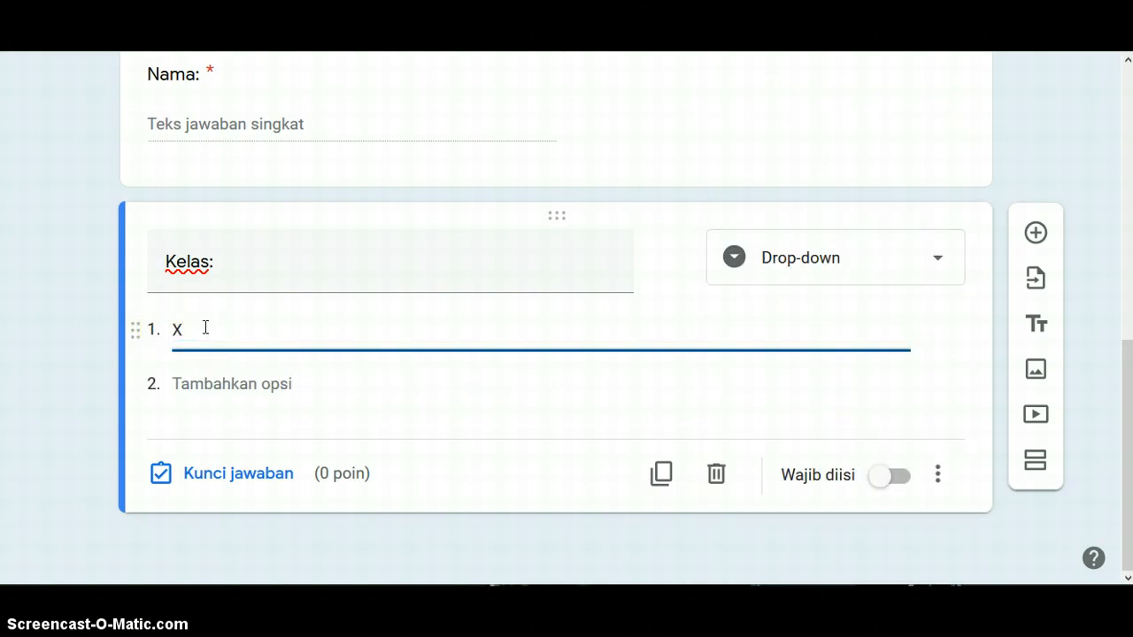
pyautogui.write(' MIPA 1')
pyautogui.click(205, 382)
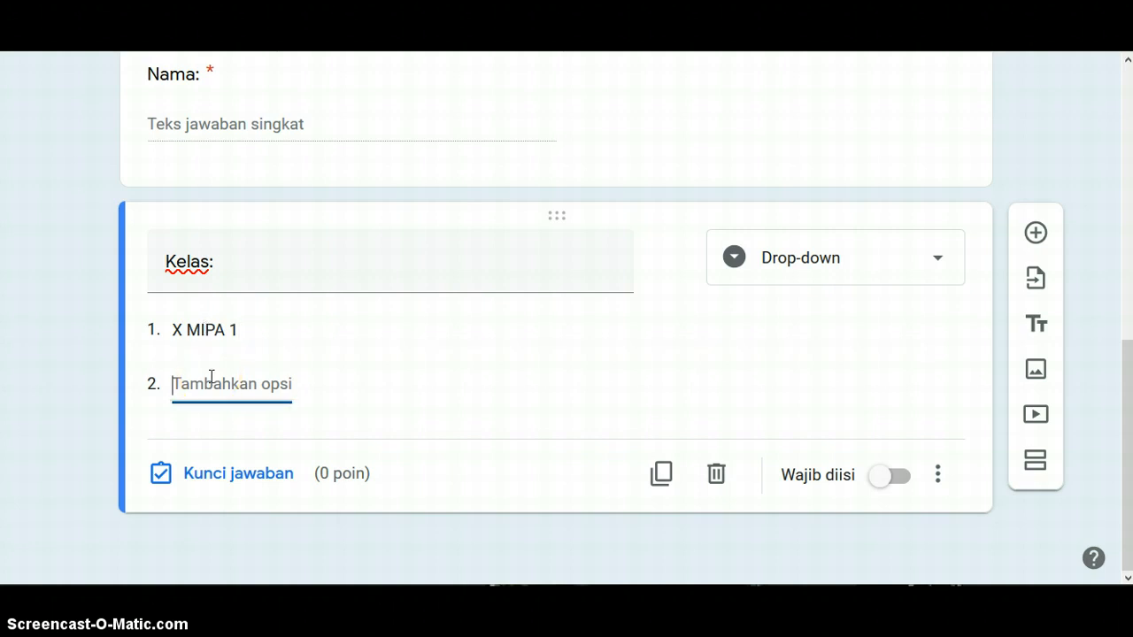
pyautogui.write('X')
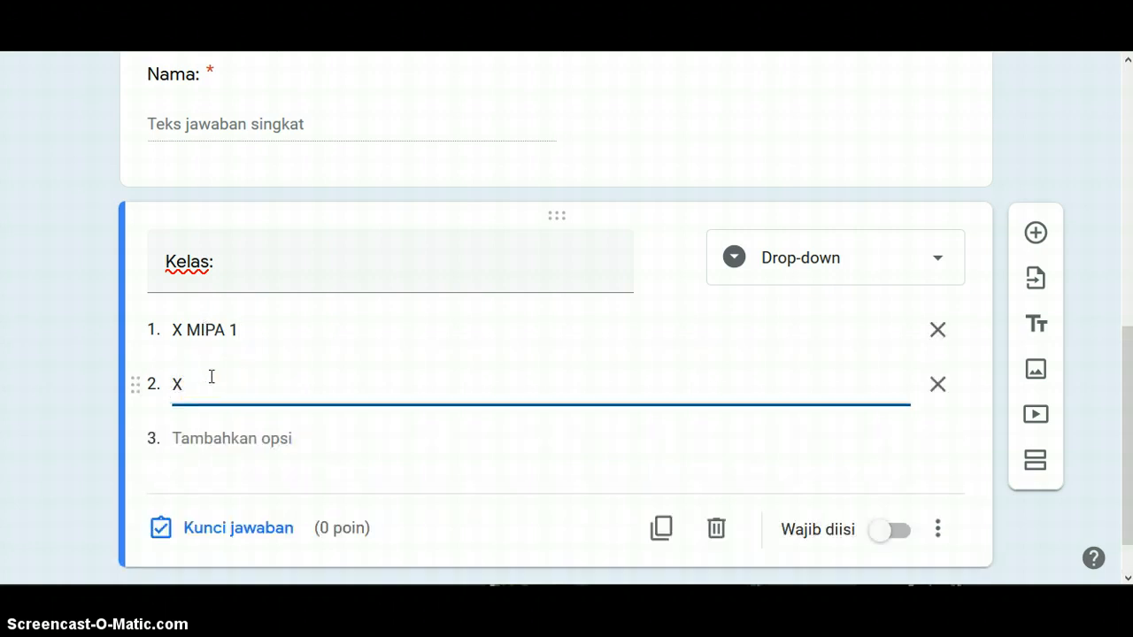
pyautogui.write(' MIPA 2')
pyautogui.click(196, 439)
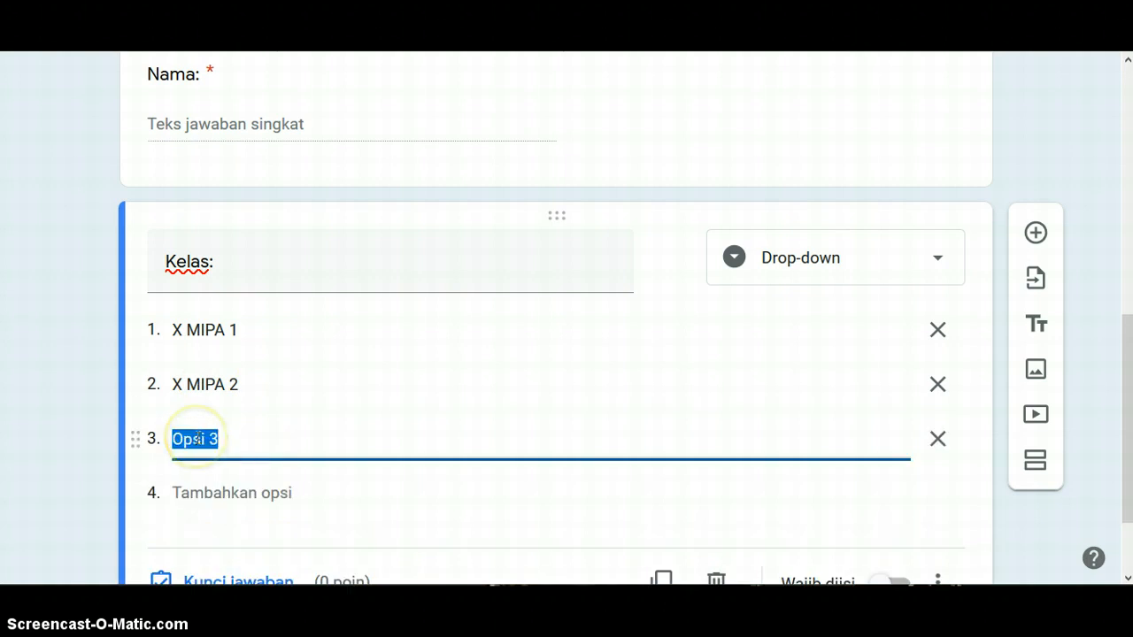
pyautogui.write('X MIPA')
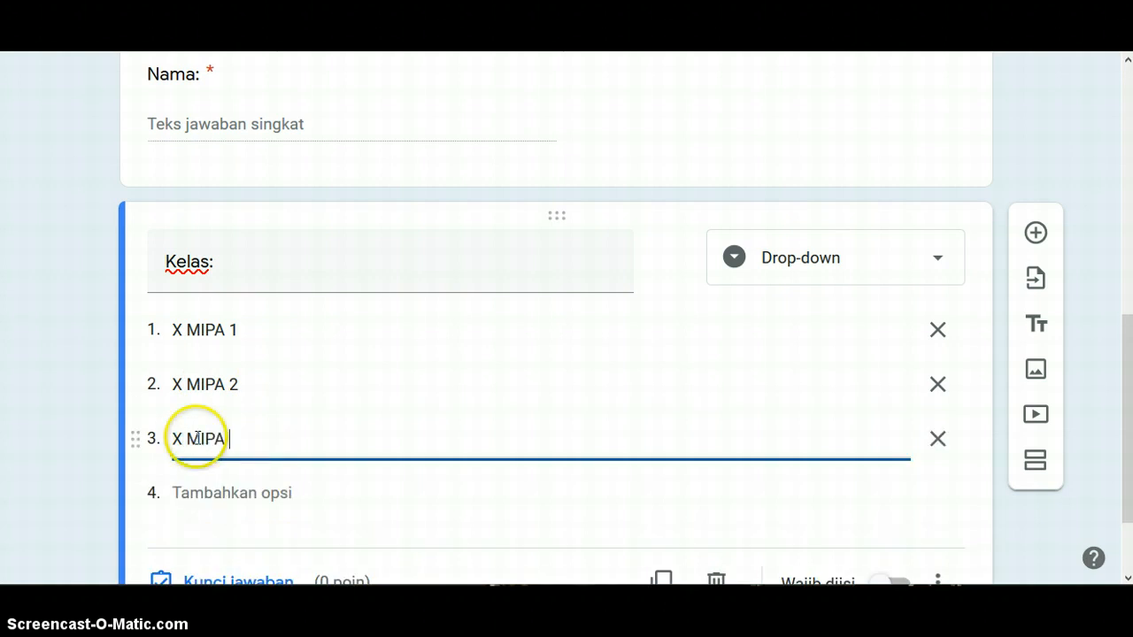
pyautogui.write(' 3')
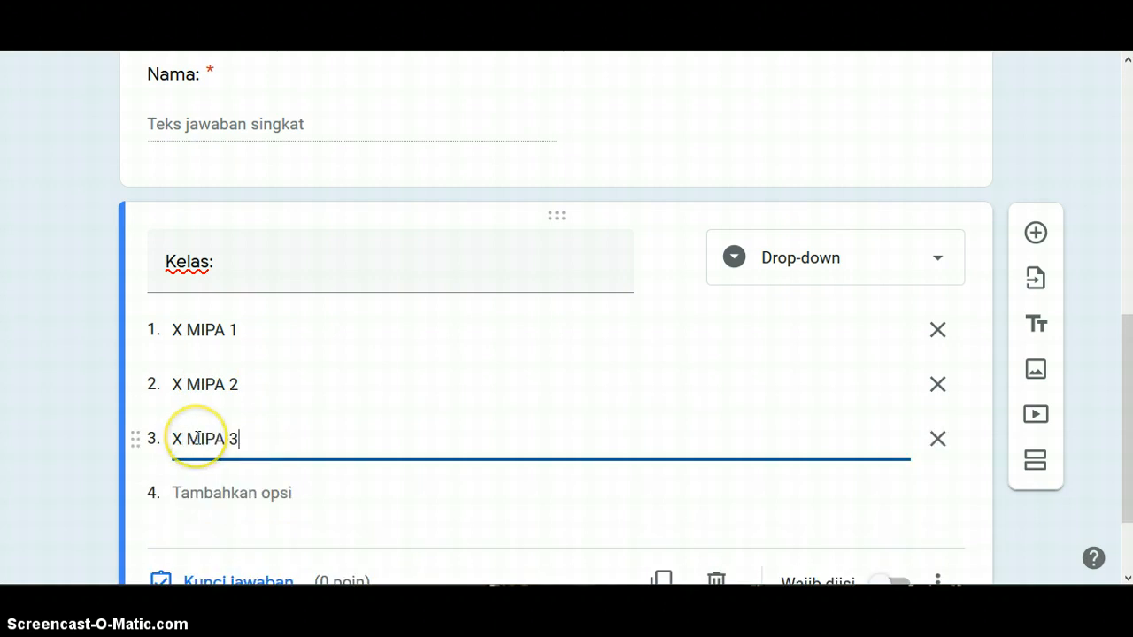
# Step: Discard the extra fourth option of the Kelas question and make the question required
pyautogui.click(233, 493)
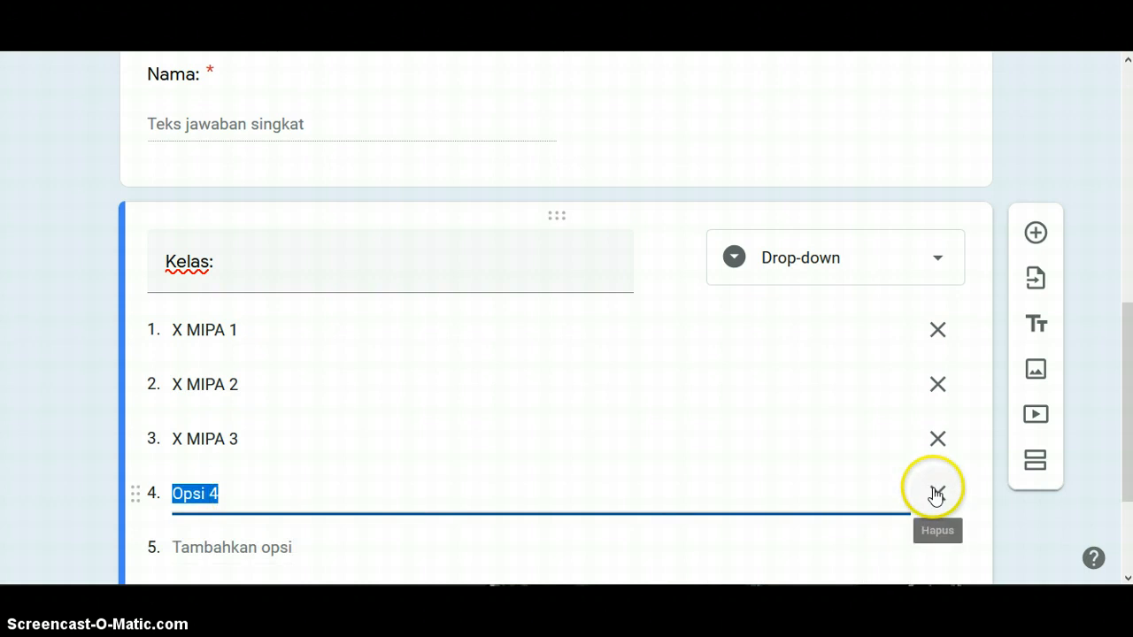
pyautogui.click(936, 493)
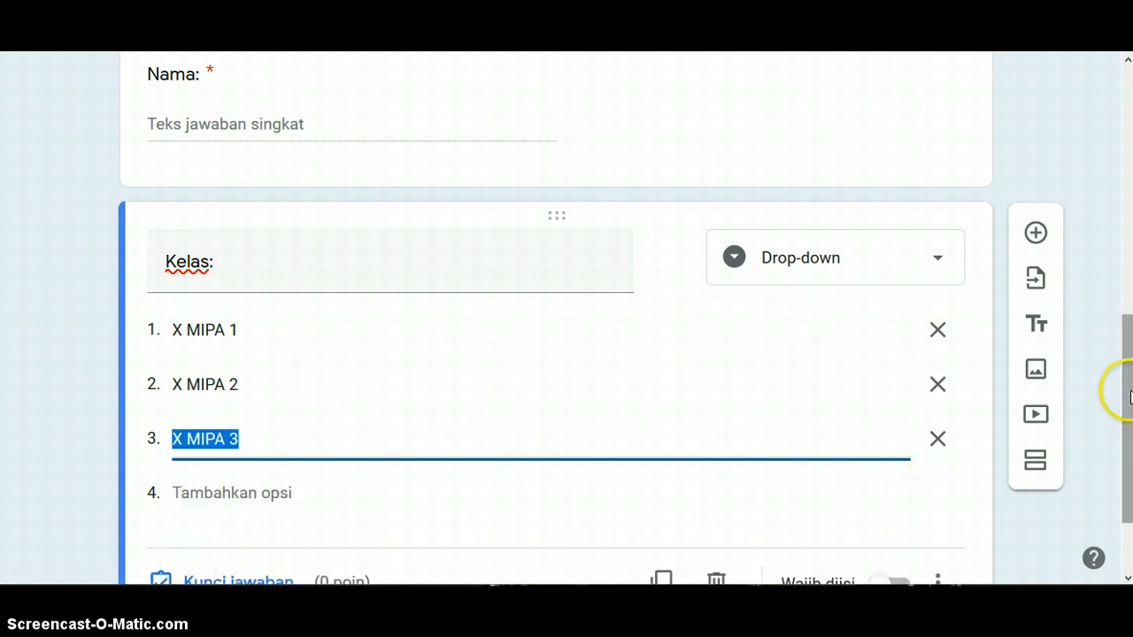
pyautogui.scroll(-3, 1119, 397)
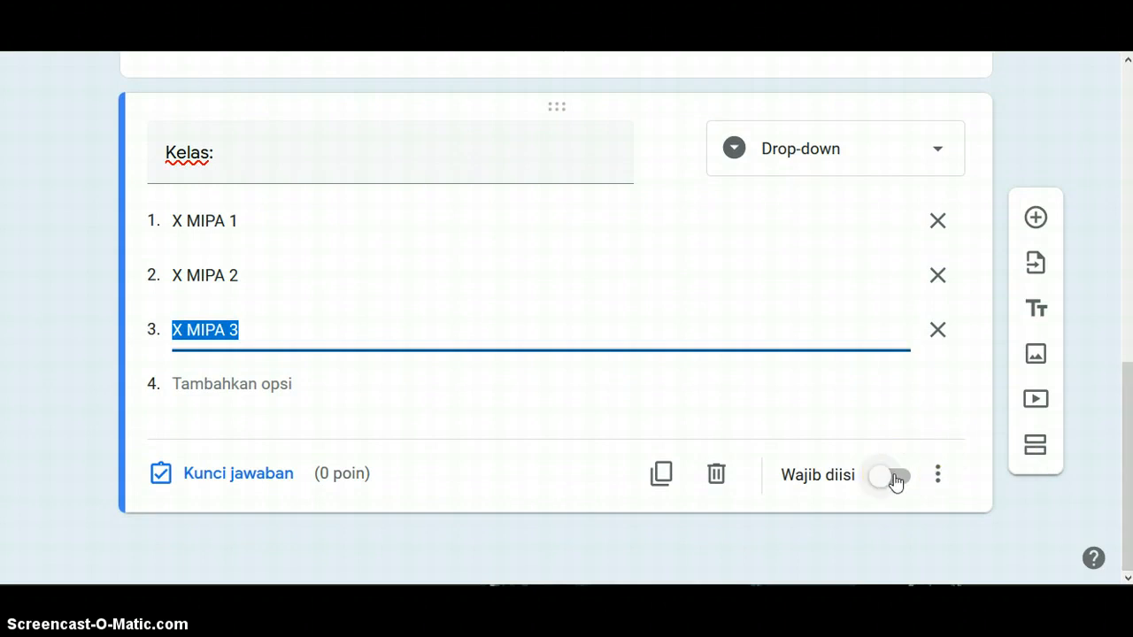
pyautogui.click(895, 478)
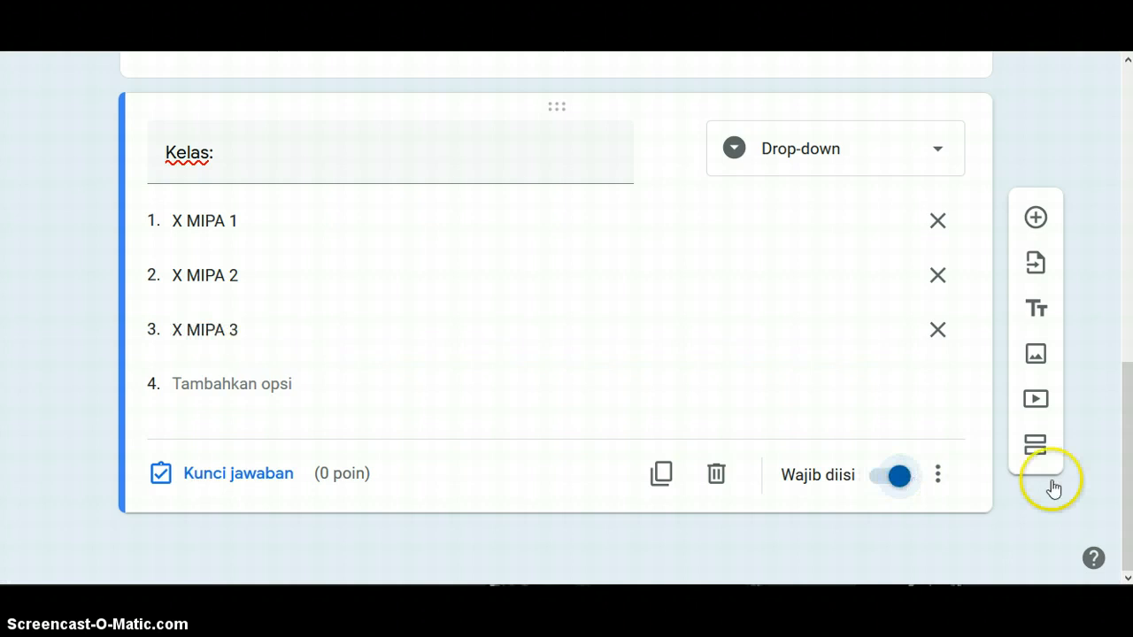
# Step: Add a new question below Kelas and enter "Tentukan volume gas" as its text
pyautogui.moveTo(1128, 419)
pyautogui.mouseDown()
pyautogui.moveTo(1126, 389)
pyautogui.moveTo(1129, 433)
pyautogui.mouseUp()
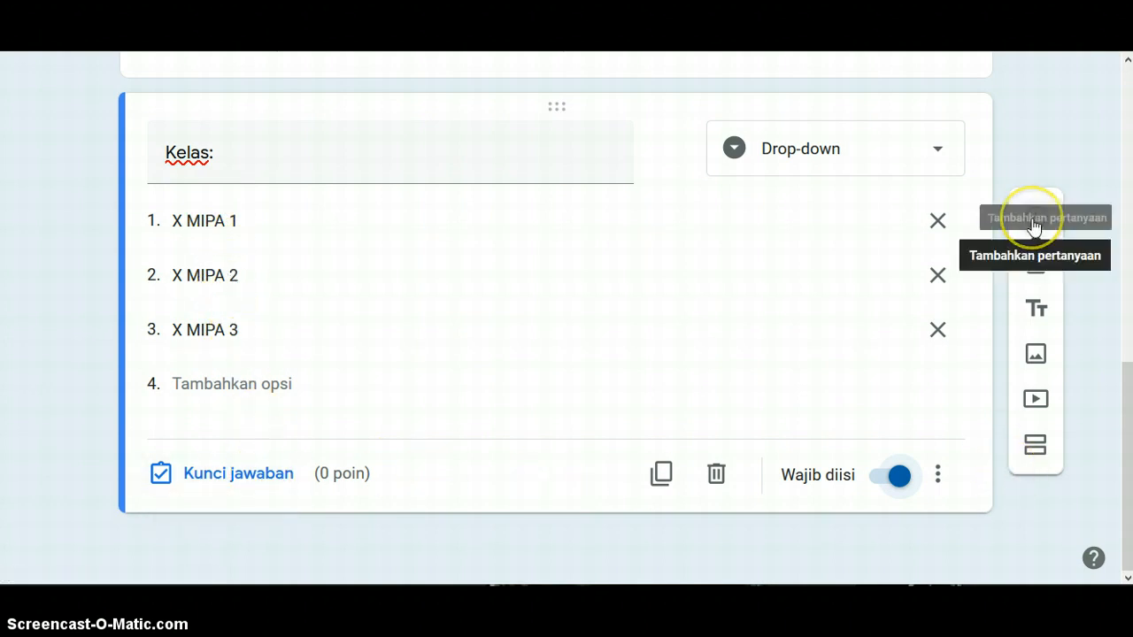
pyautogui.click(1034, 221)
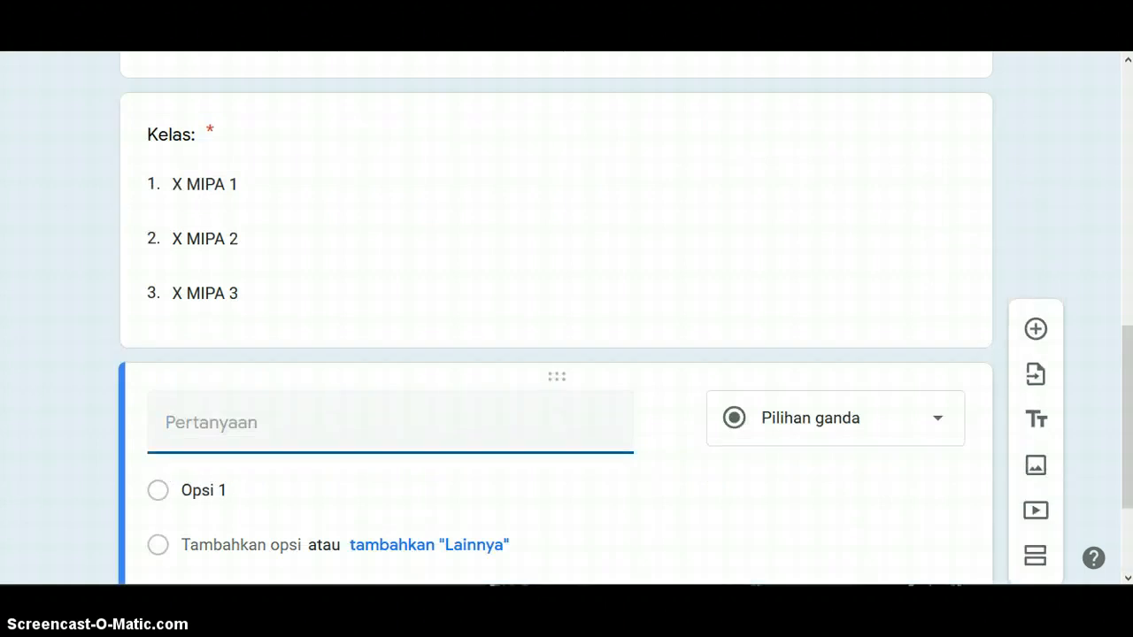
pyautogui.moveTo(1125, 412)
pyautogui.mouseDown()
pyautogui.moveTo(1120, 372)
pyautogui.moveTo(1129, 434)
pyautogui.mouseUp()
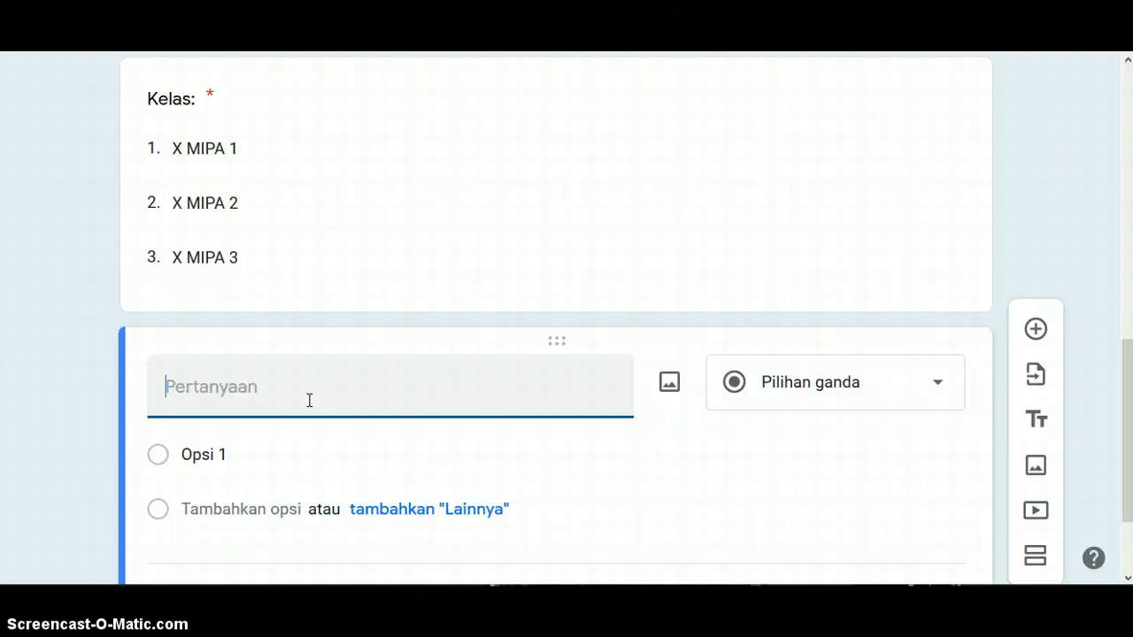
pyautogui.write('T')
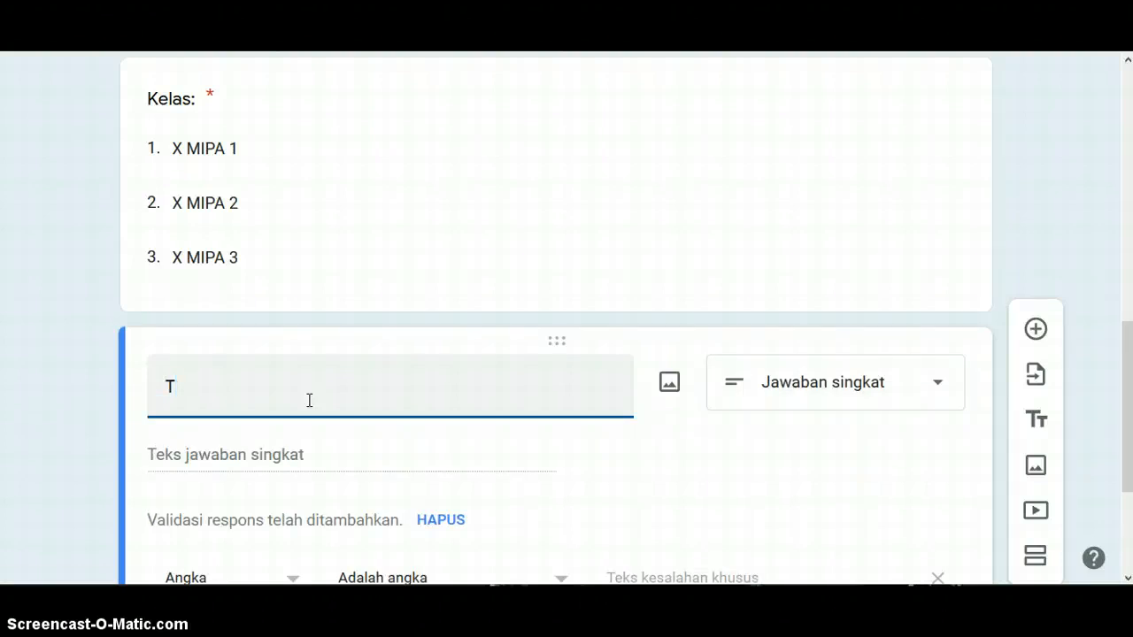
pyautogui.write('entukan')
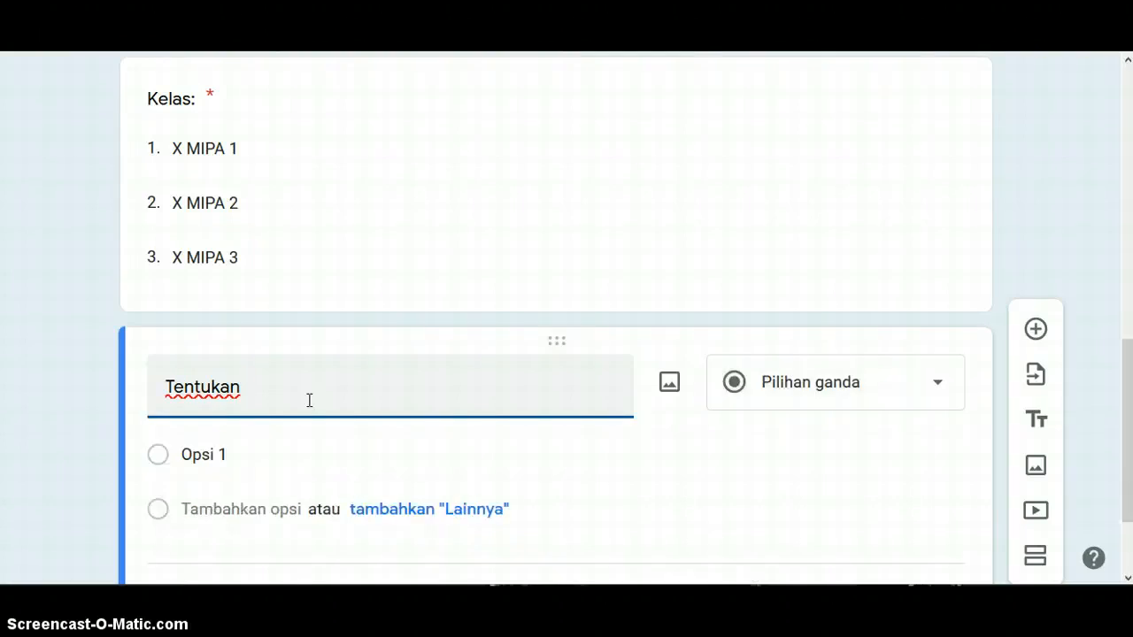
pyautogui.write(' vollum')
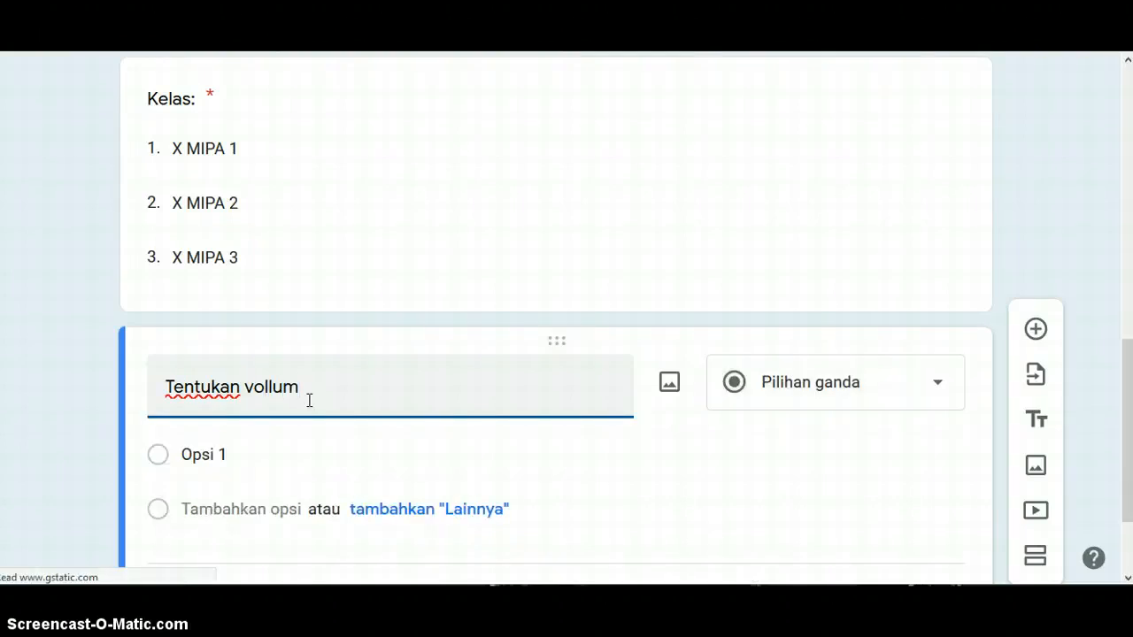
pyautogui.press('BackSpace')
pyautogui.press('BackSpace')
pyautogui.press('BackSpace')
pyautogui.write('ume')
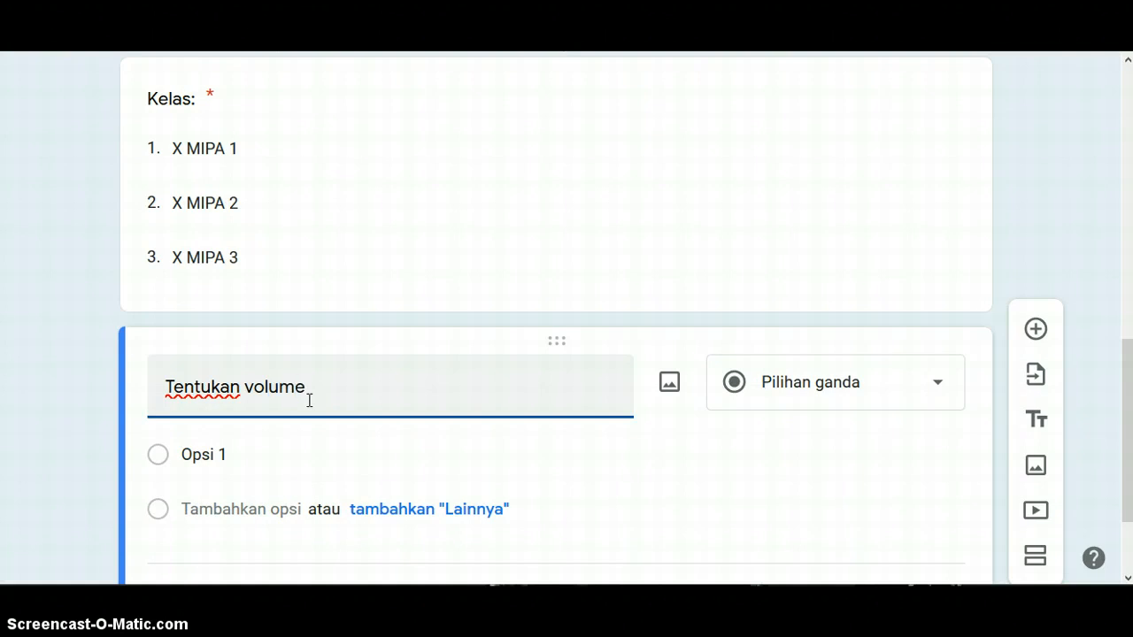
pyautogui.write(' gas')
# Step: Insert "1 mol" before the word "gas" in the new question's text
pyautogui.click(315, 392)
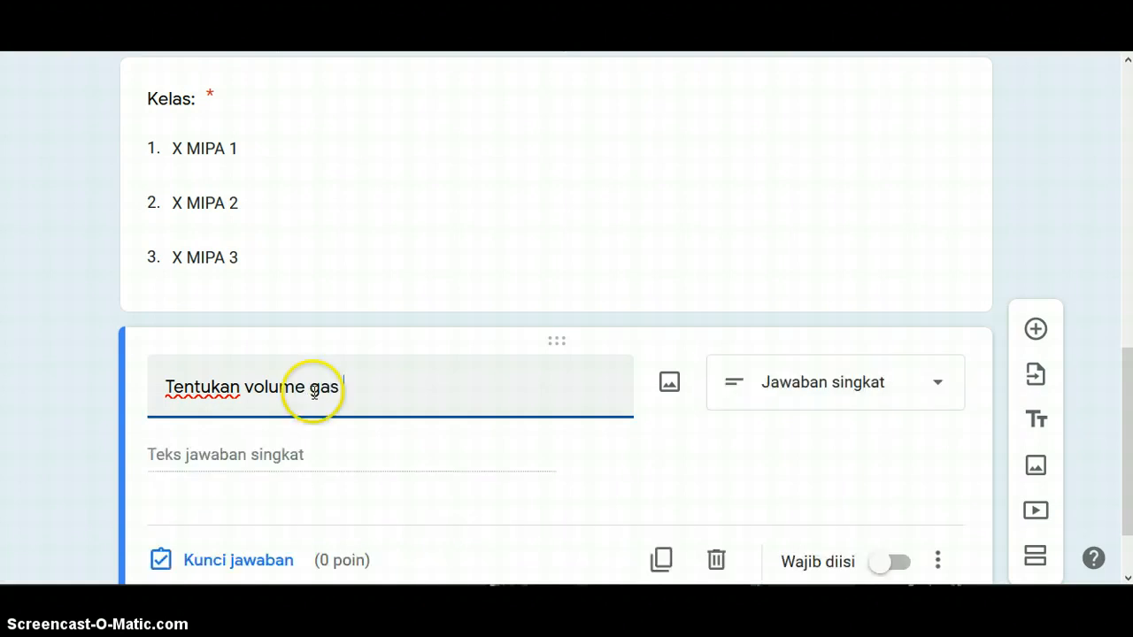
pyautogui.click(357, 394)
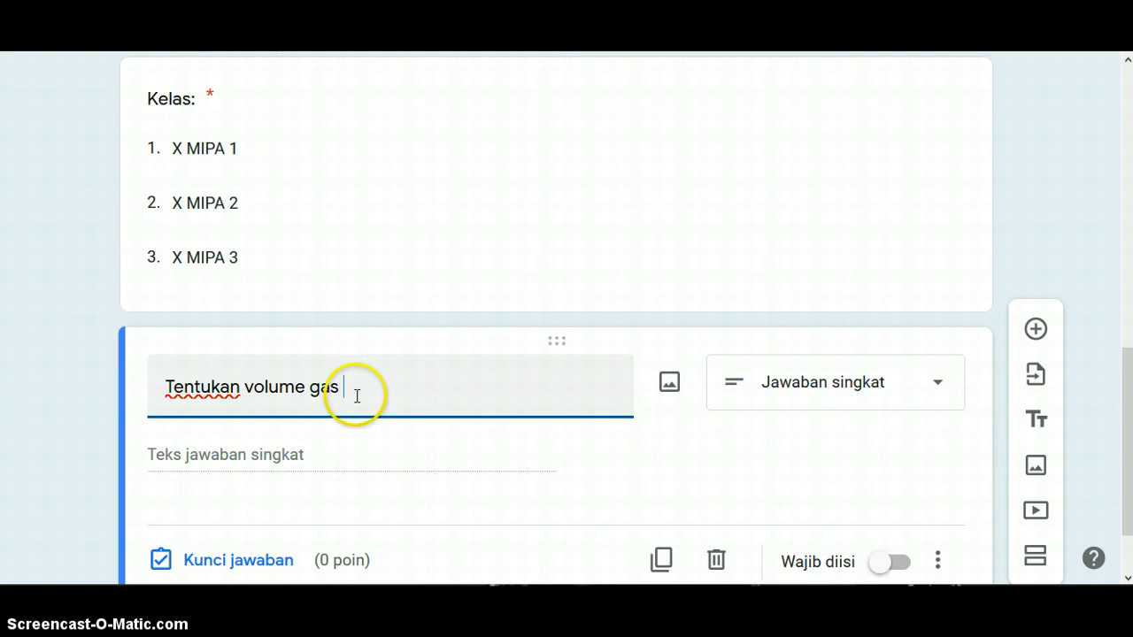
pyautogui.click(317, 390)
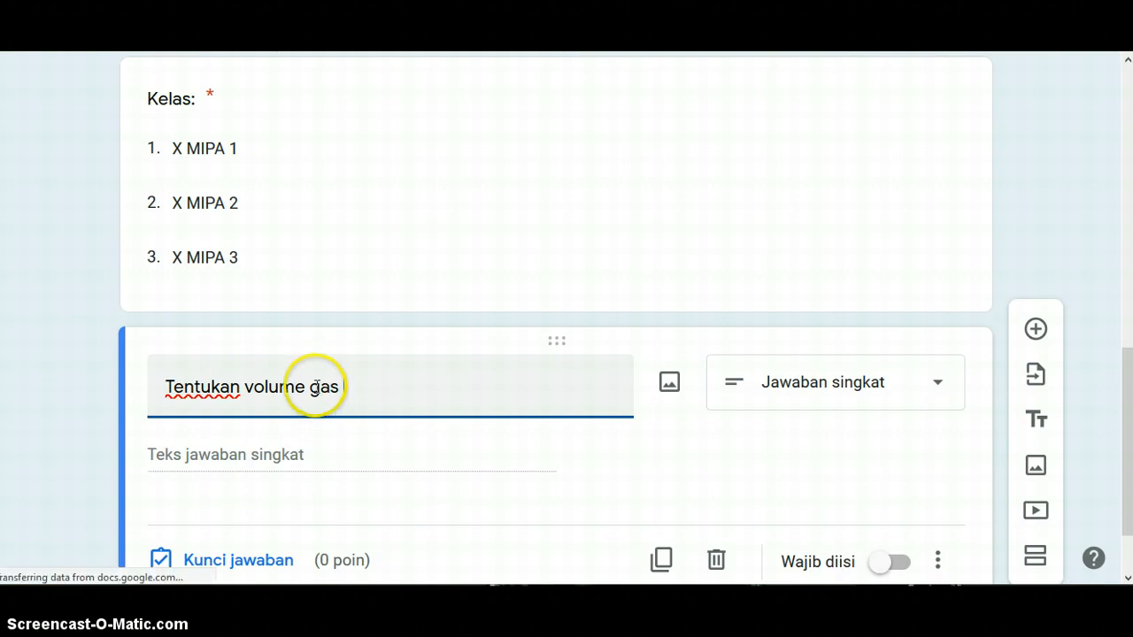
pyautogui.click(309, 387)
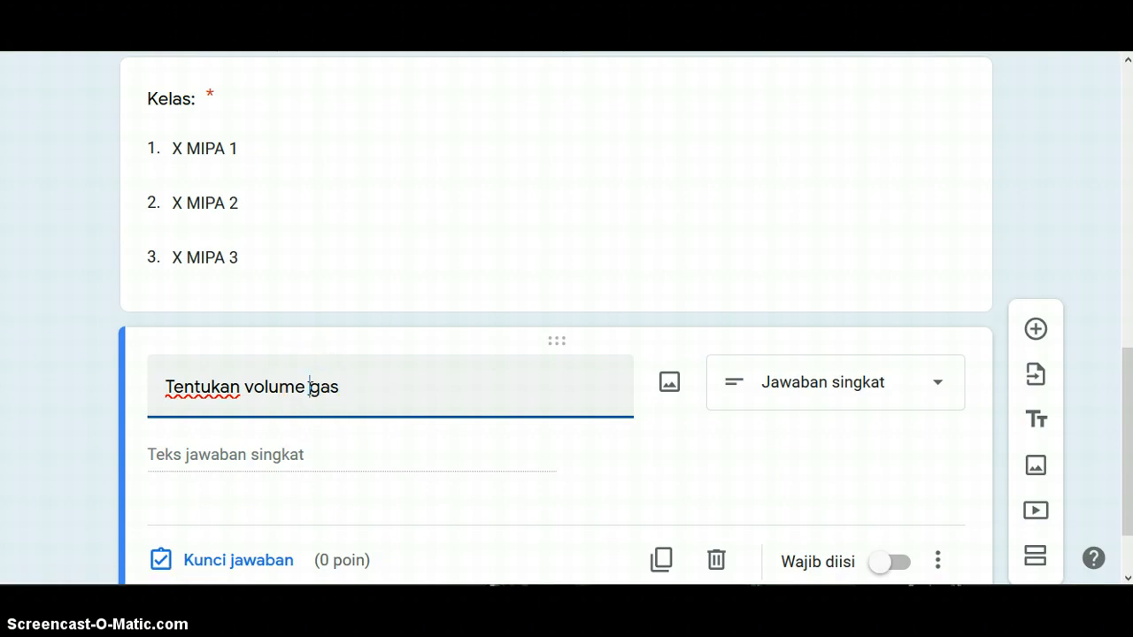
pyautogui.write('1 mol')
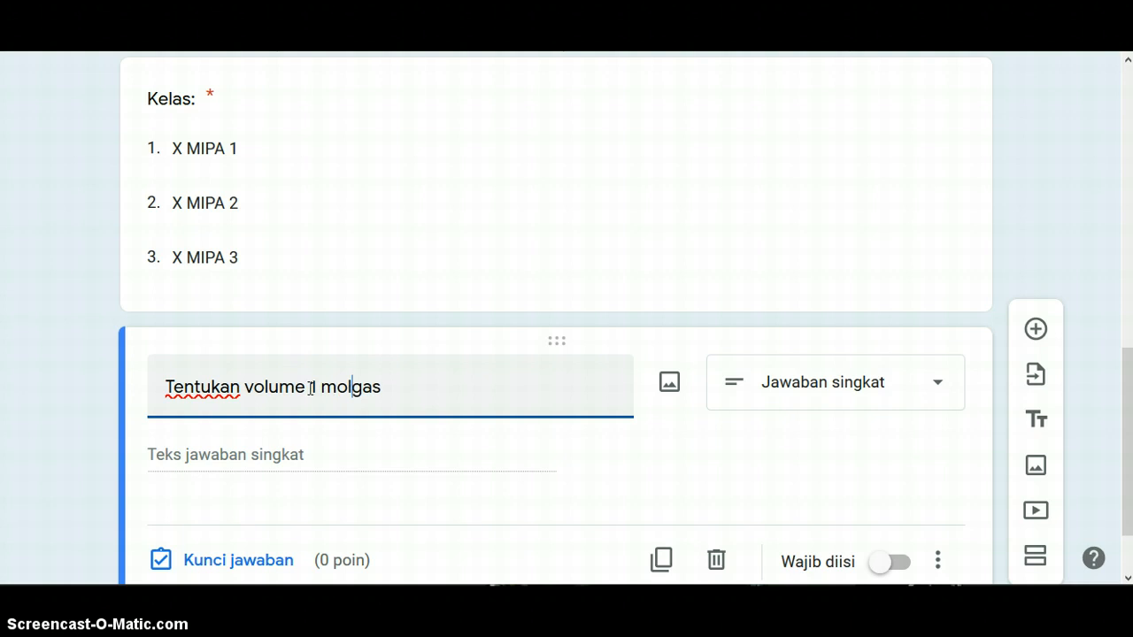
# Step: Continue the question text after "gas" with "oksigen dalam kondisi STP"
pyautogui.click(393, 390)
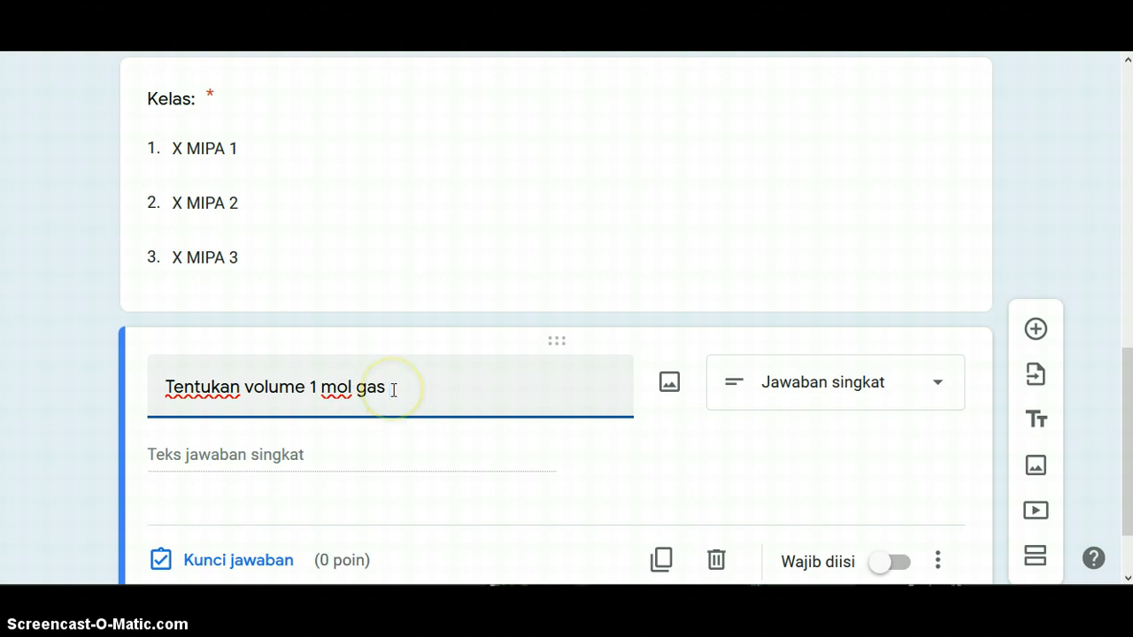
pyautogui.write('oksige')
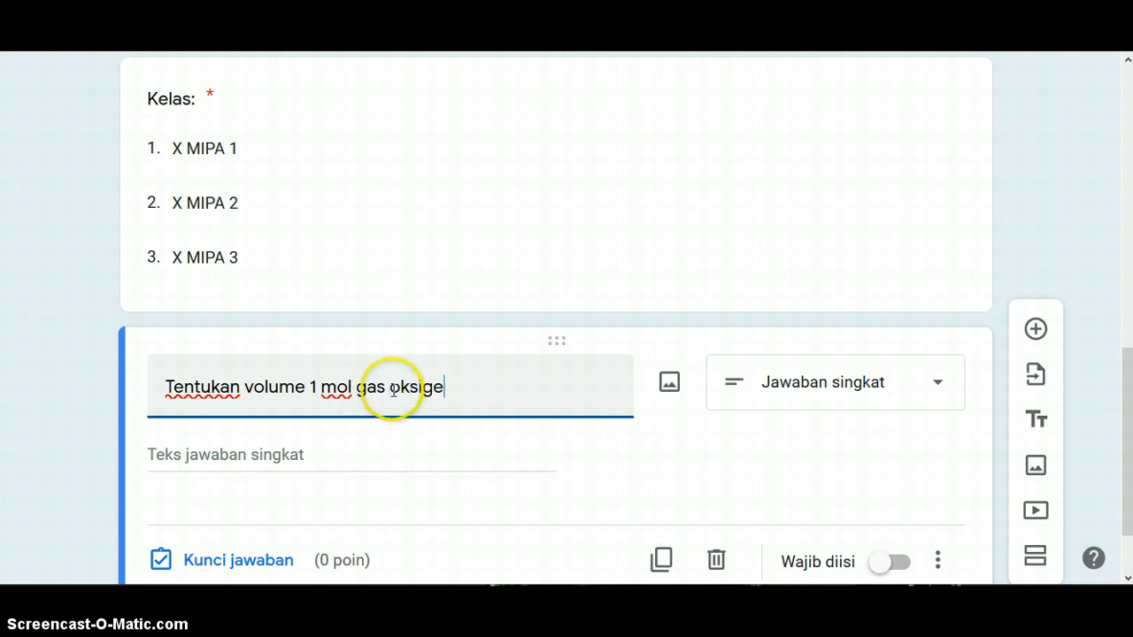
pyautogui.write('n')
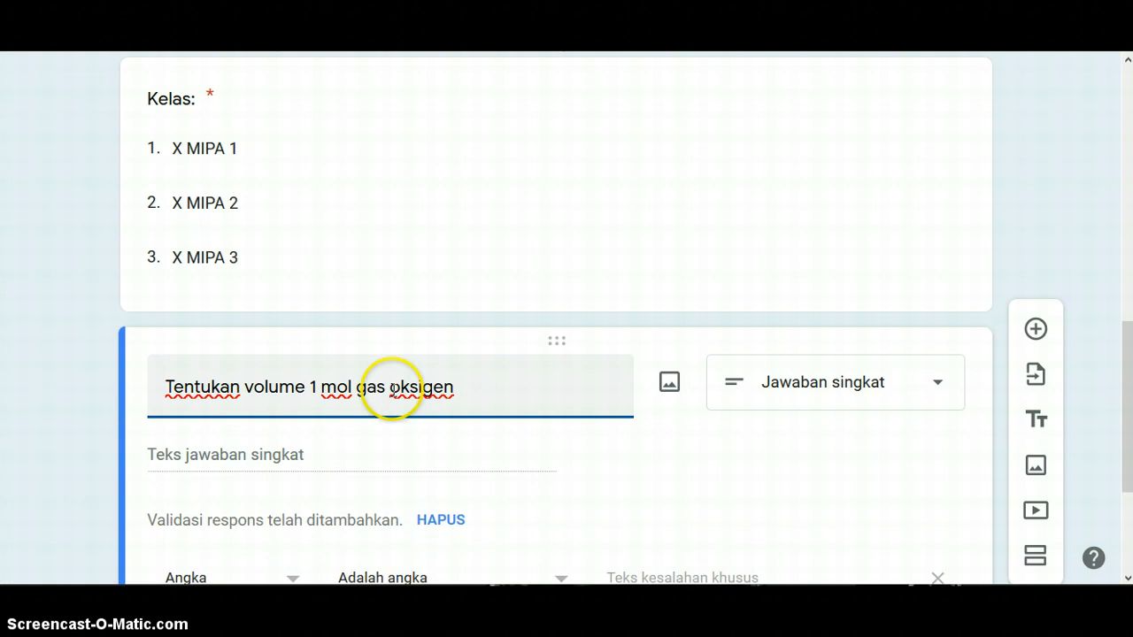
pyautogui.write(' dalam')
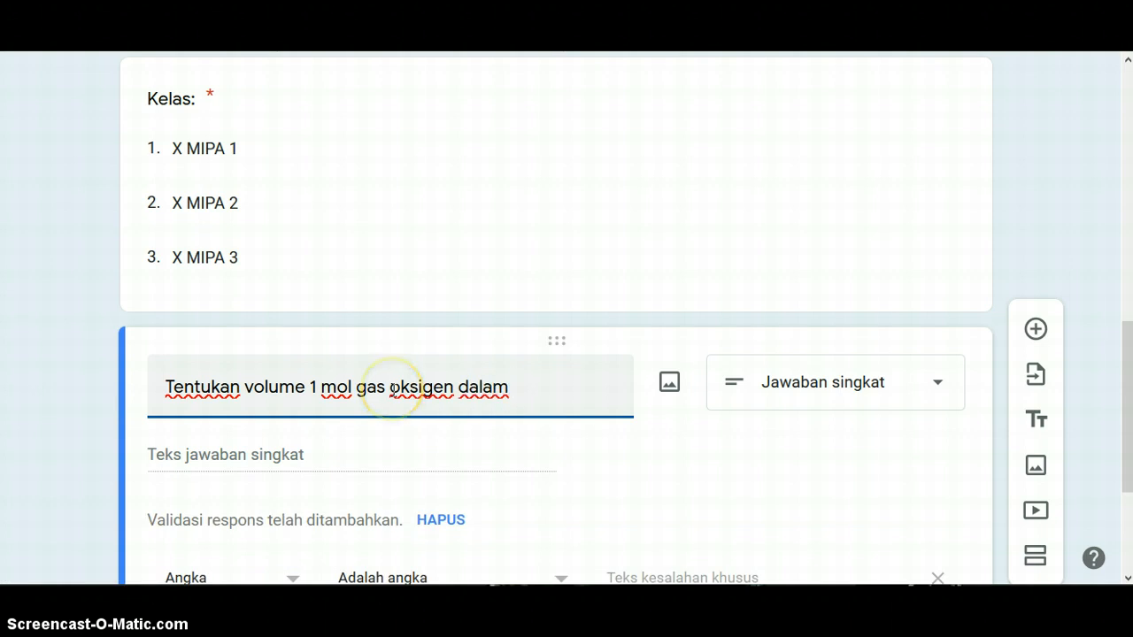
pyautogui.write(' kondisi ')
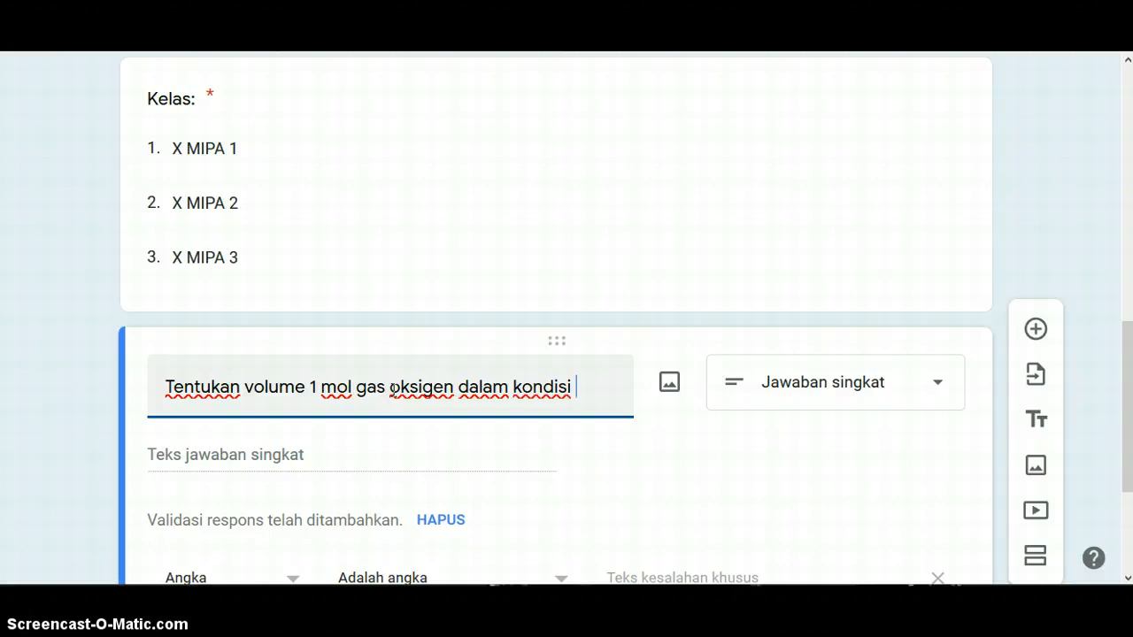
pyautogui.write('STP')
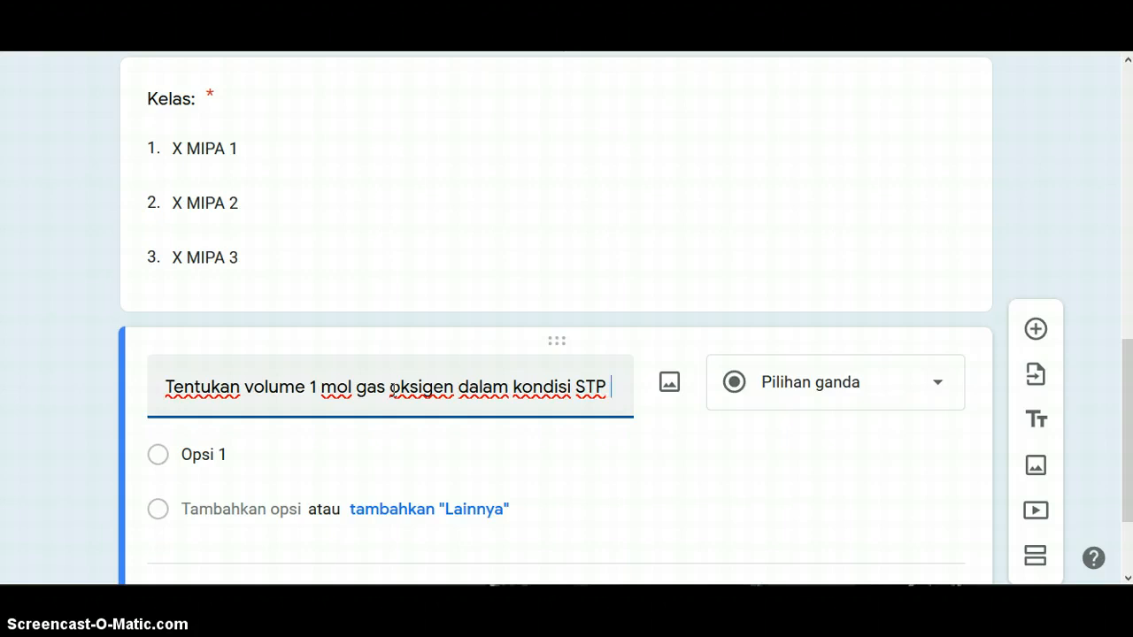
# Step: End the question's first sentence with a period and append "Jika diketahui Ar O = 16 gram/mol."
pyautogui.press('BackSpace')
pyautogui.write('. Jika ')
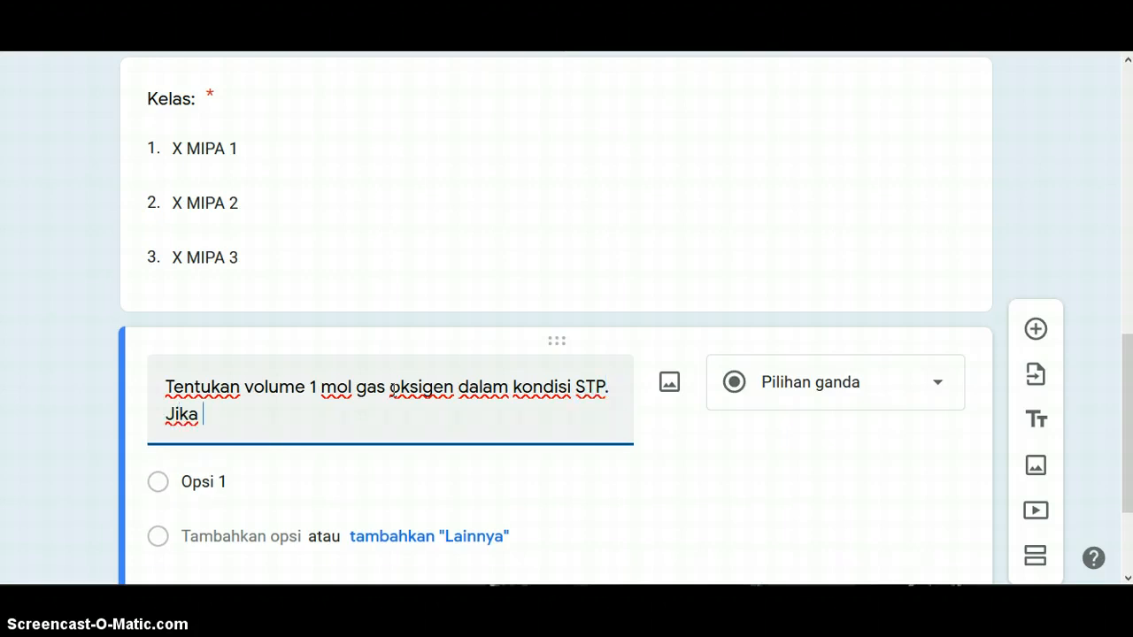
pyautogui.write('diketahu')
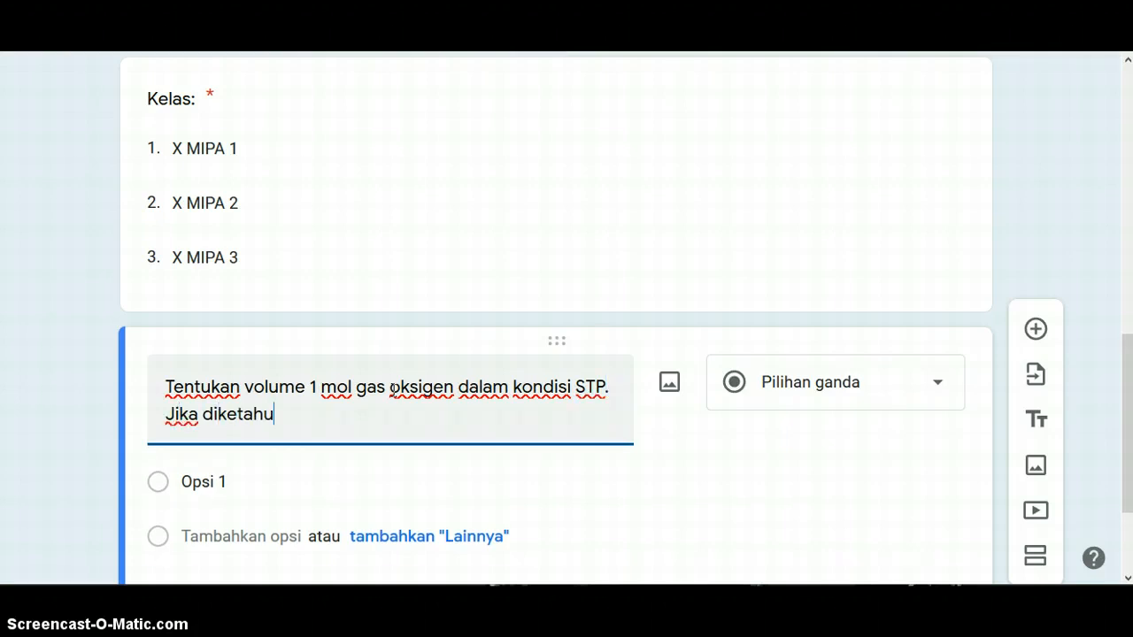
pyautogui.write('i')
pyautogui.write('  1mol')
pyautogui.press('BackSpace')
pyautogui.press('BackSpace')
pyautogui.press('BackSpace')
pyautogui.press('BackSpace')
pyautogui.write('Ar O ')
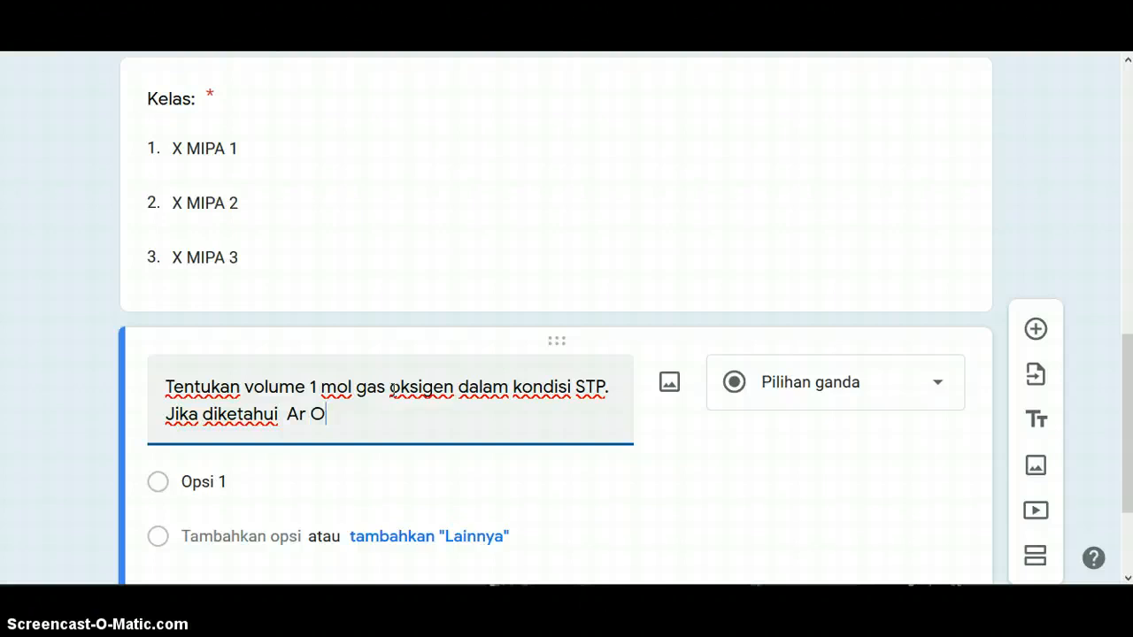
pyautogui.write('= 16 gram/mol.')
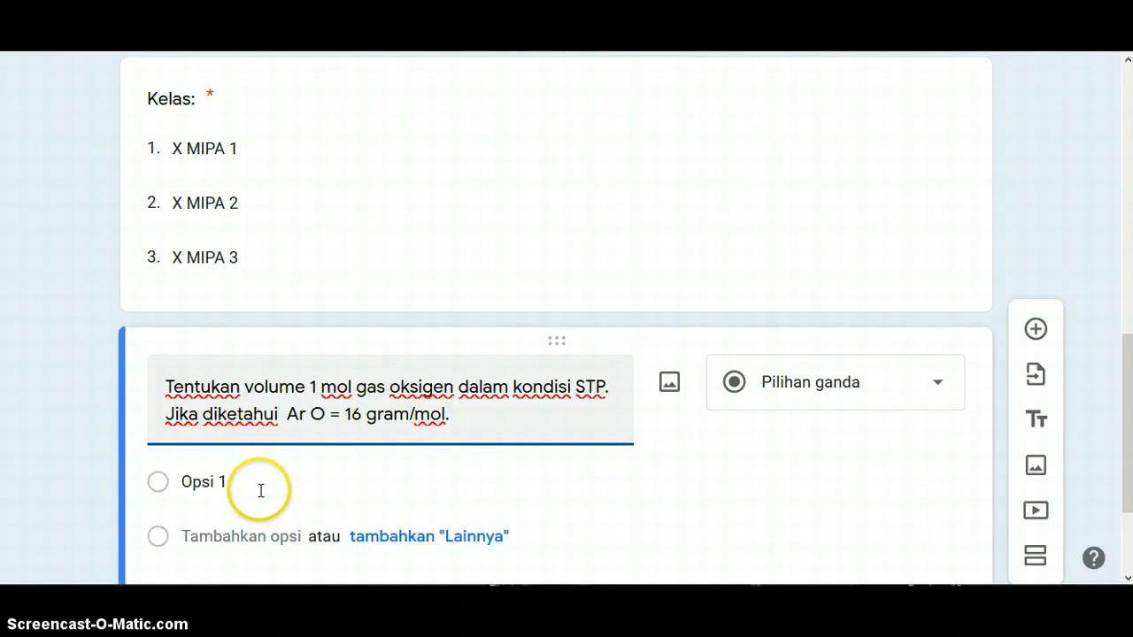
# Step: Fill in the oxygen volume question's first two answer options as "22,4 L" and "11, 2 L"
pyautogui.click(213, 480)
pyautogui.click(214, 480)
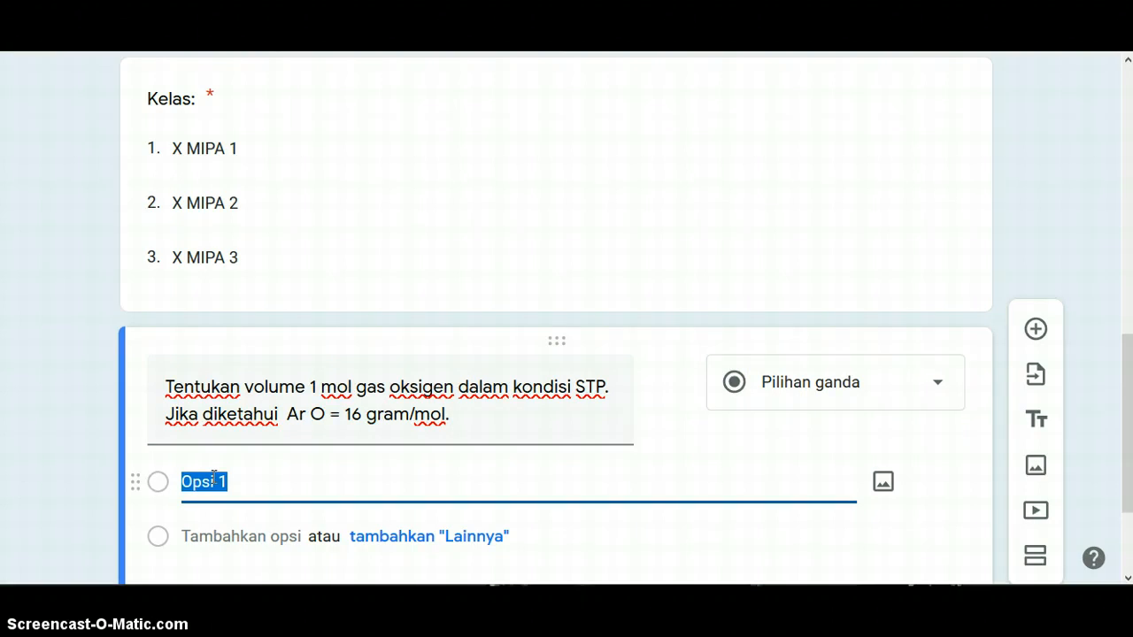
pyautogui.write('22')
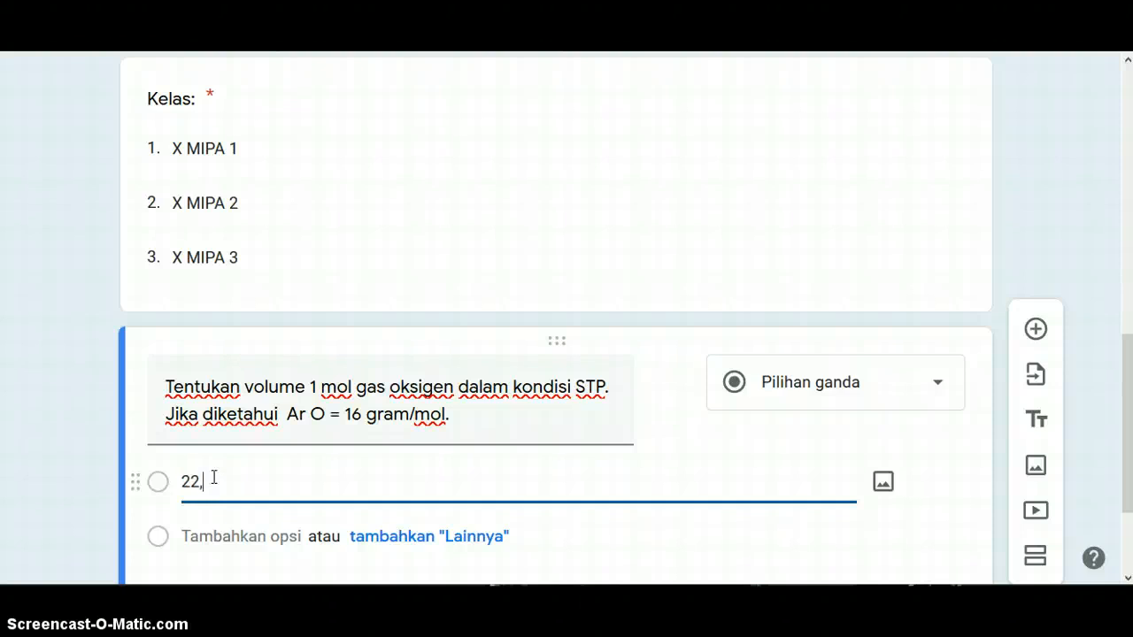
pyautogui.write(',4 L')
pyautogui.click(217, 536)
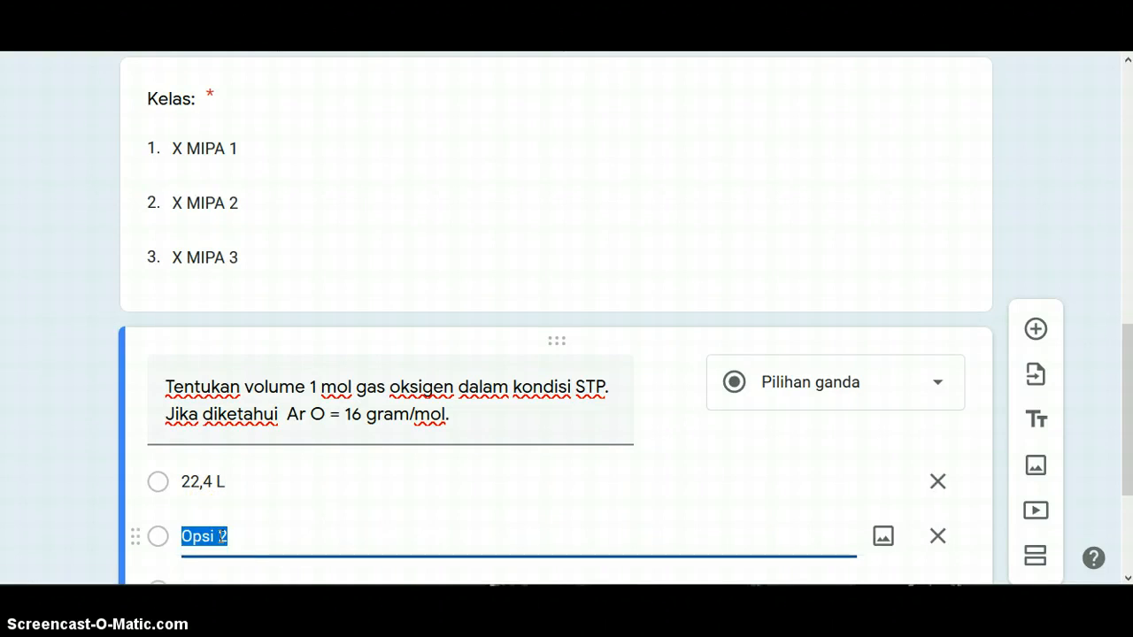
pyautogui.write('11, 2 L')
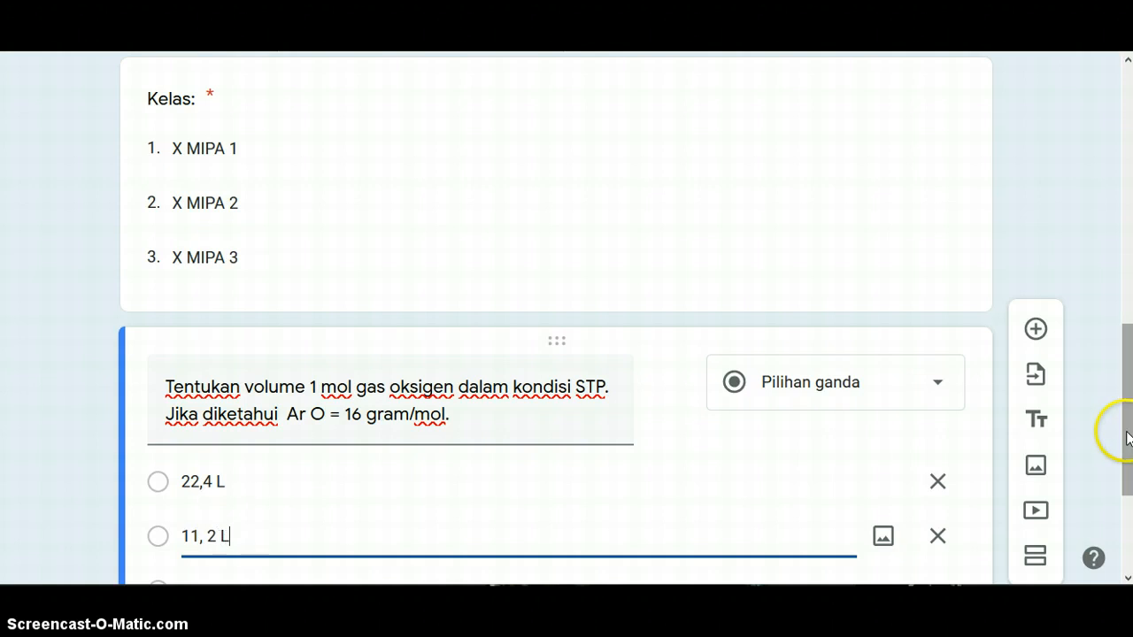
# Step: Add "5,75 L" and "2,24 L" as the third and fourth answer options of the oxygen volume question
pyautogui.scroll(-2, 1113, 430)
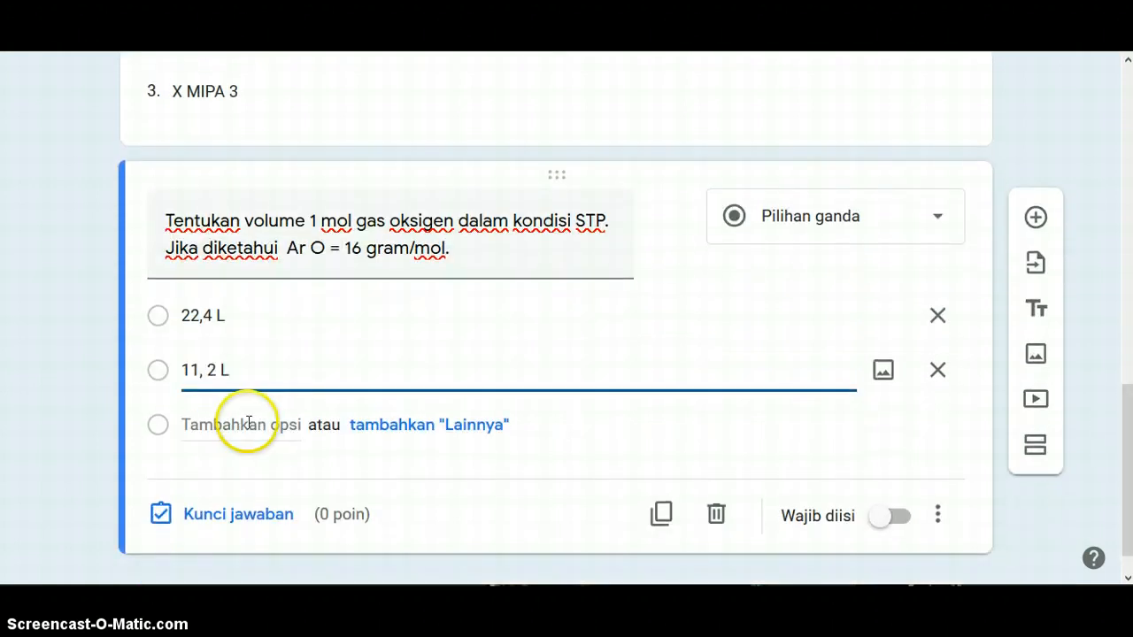
pyautogui.click(241, 426)
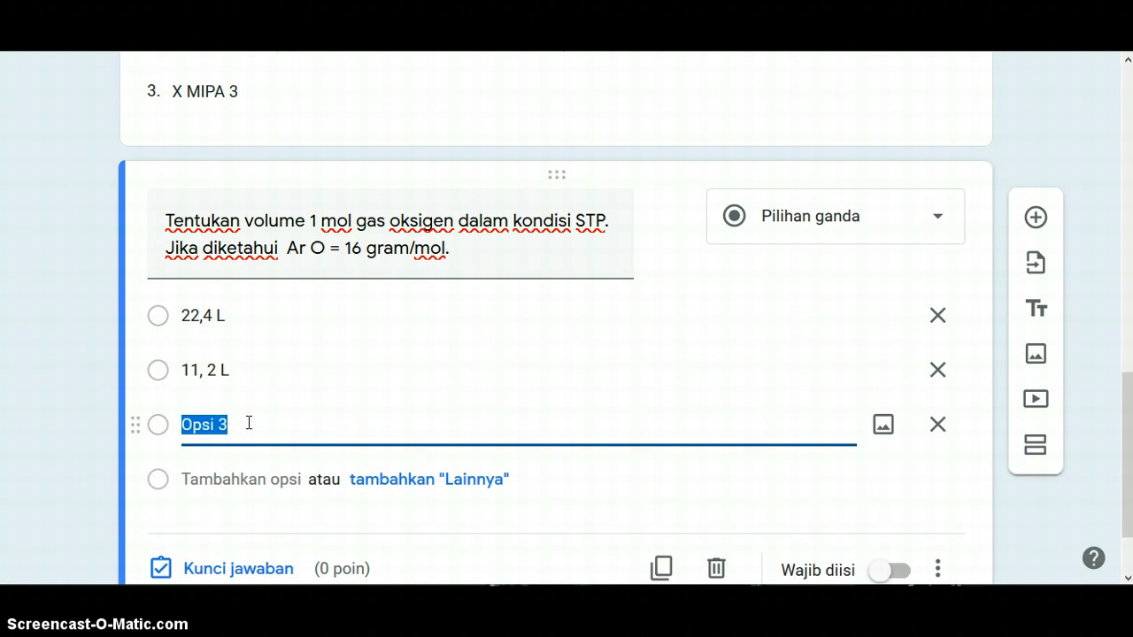
pyautogui.write('5')
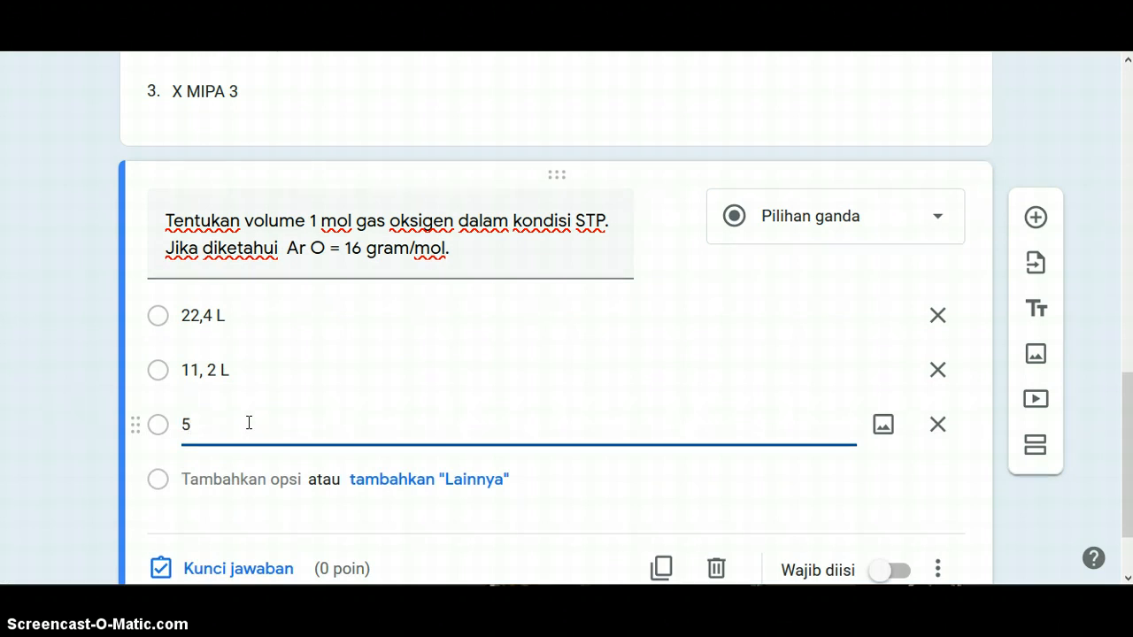
pyautogui.write(',75 L')
pyautogui.click(215, 479)
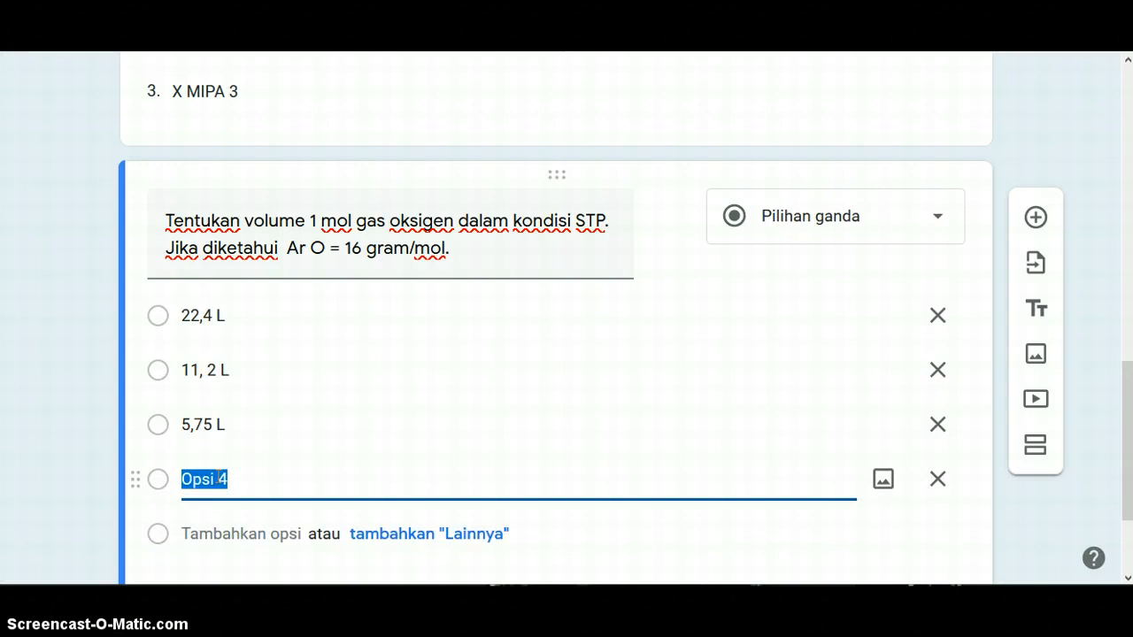
pyautogui.write('2,24 L')
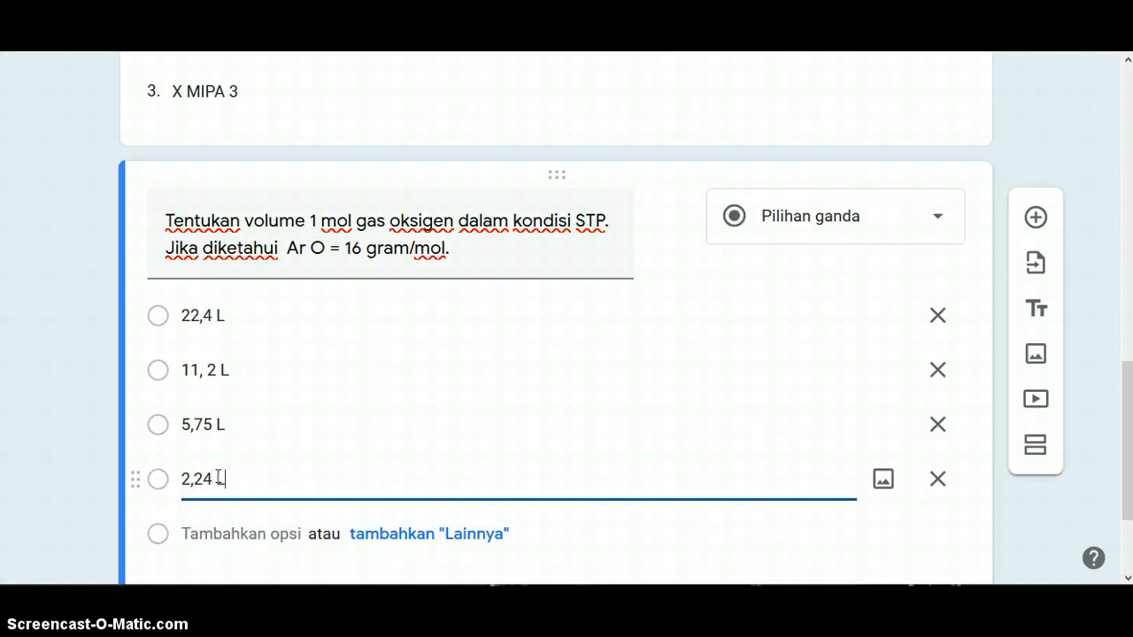
# Step: Add "1,12 L" as the fifth answer option of the oxygen volume question
pyautogui.click(194, 526)
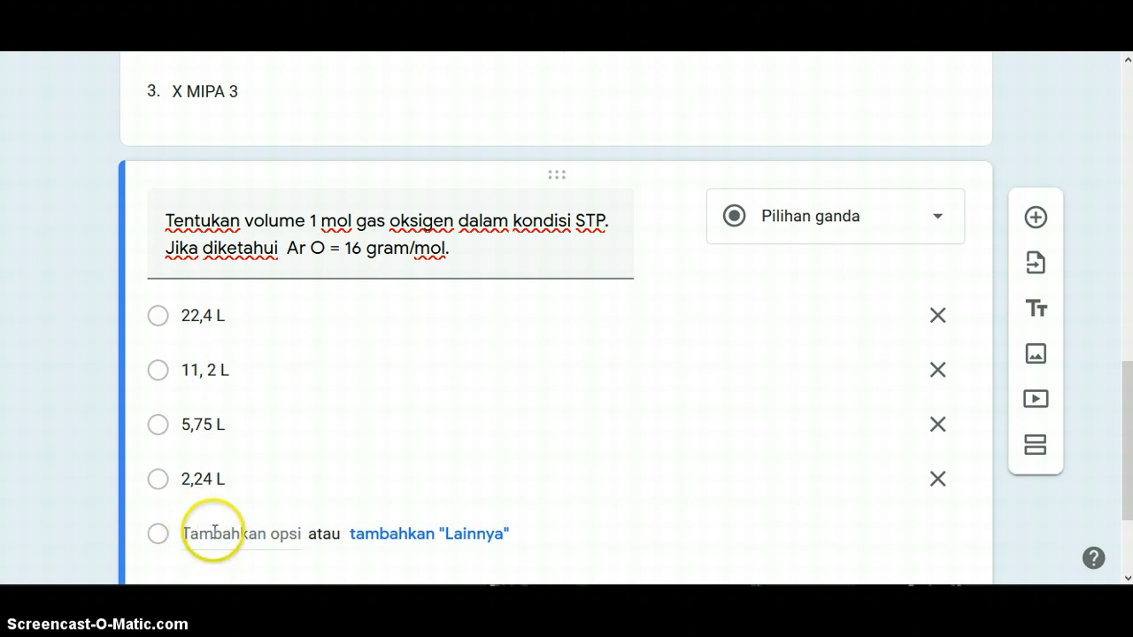
pyautogui.click(215, 531)
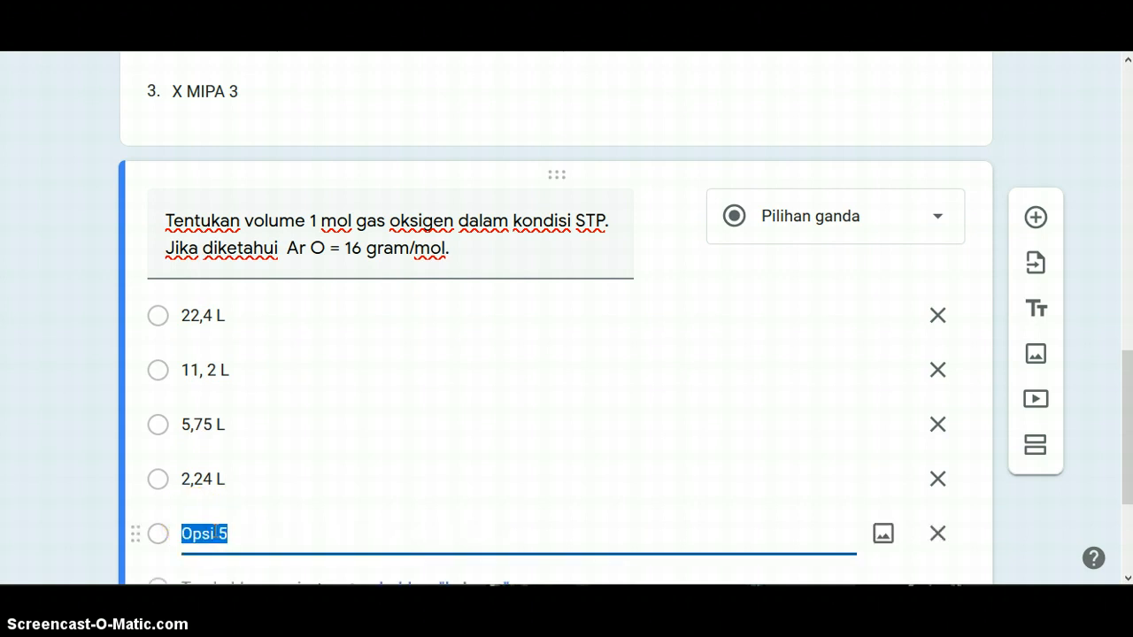
pyautogui.write('1,')
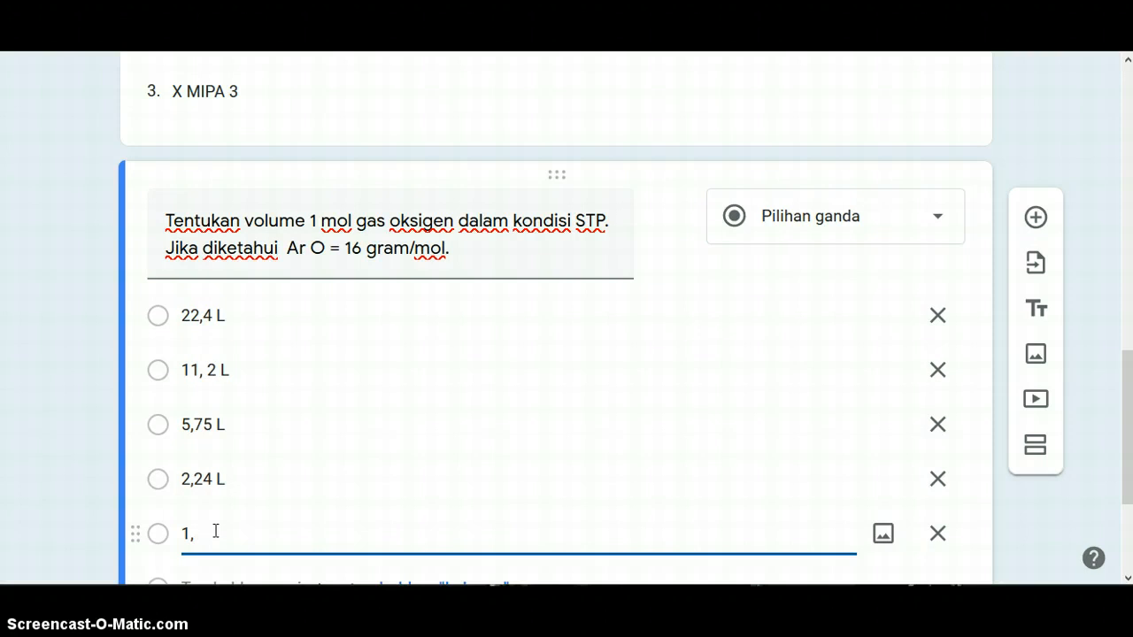
pyautogui.write('12 L')
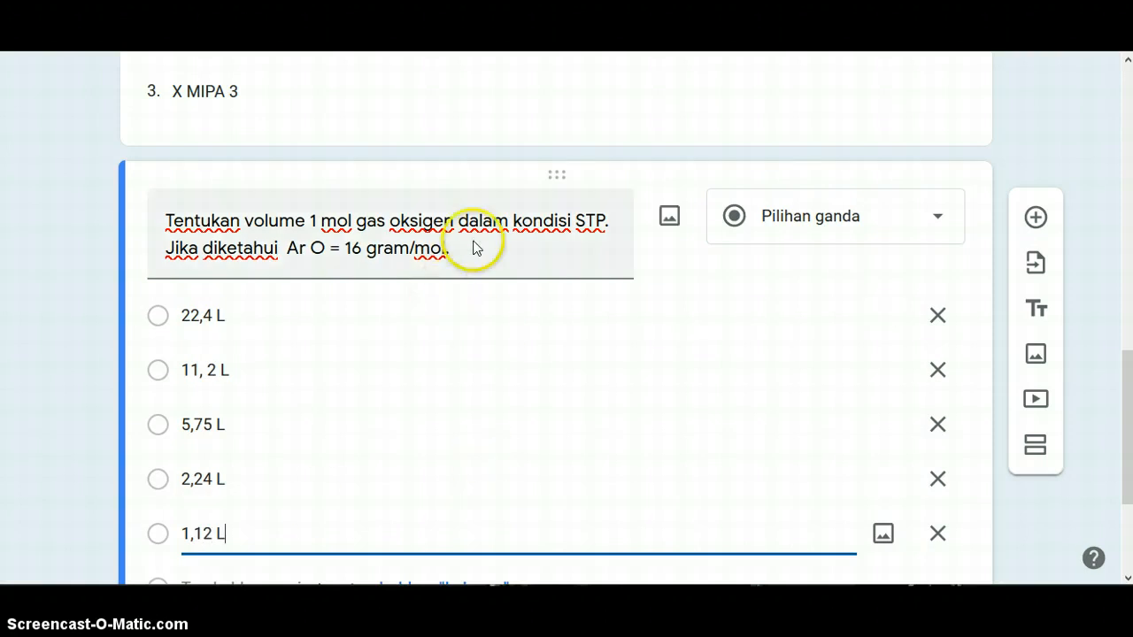
# Step: Set the question's answer key to "22,4 L" with a value of 5 points
pyautogui.scroll(-3, 1113, 383)
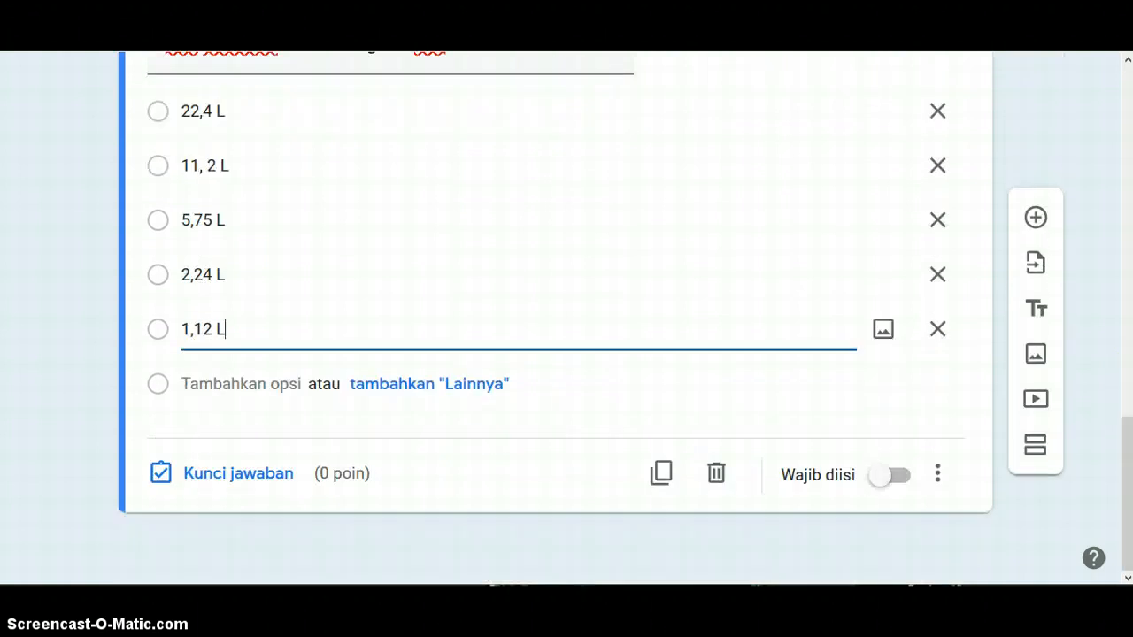
pyautogui.click(252, 476)
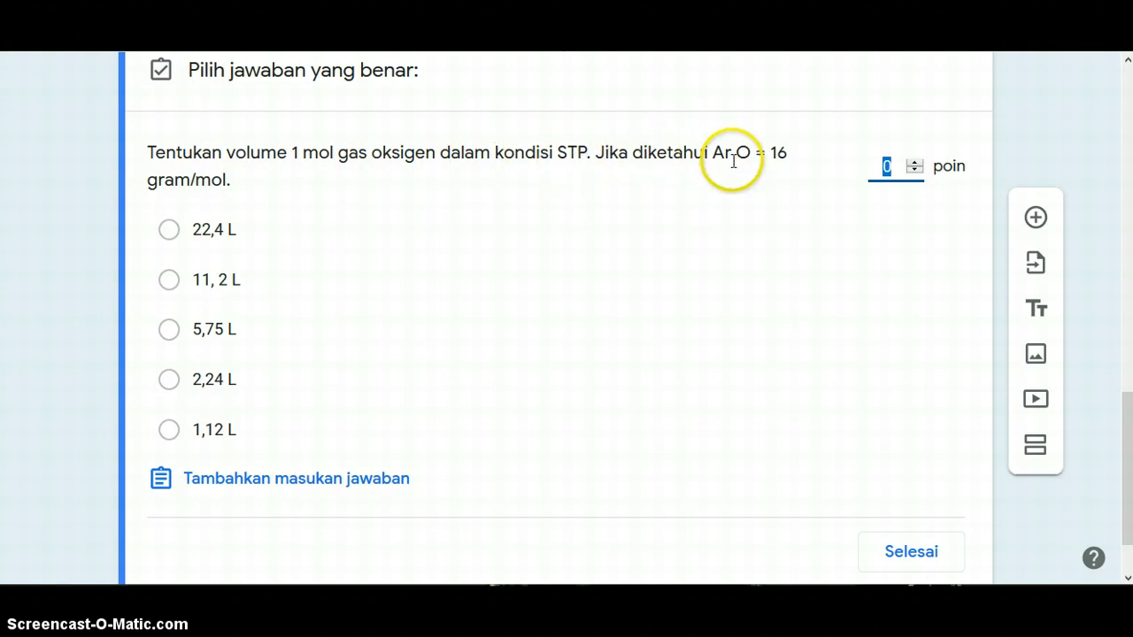
pyautogui.click(175, 232)
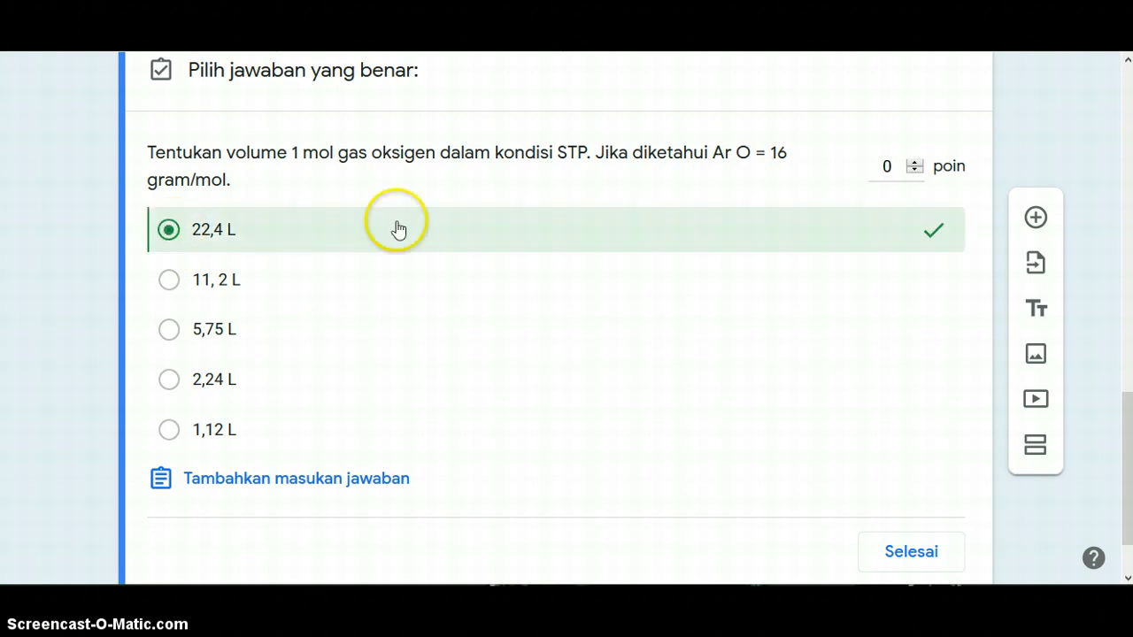
pyautogui.click(885, 168)
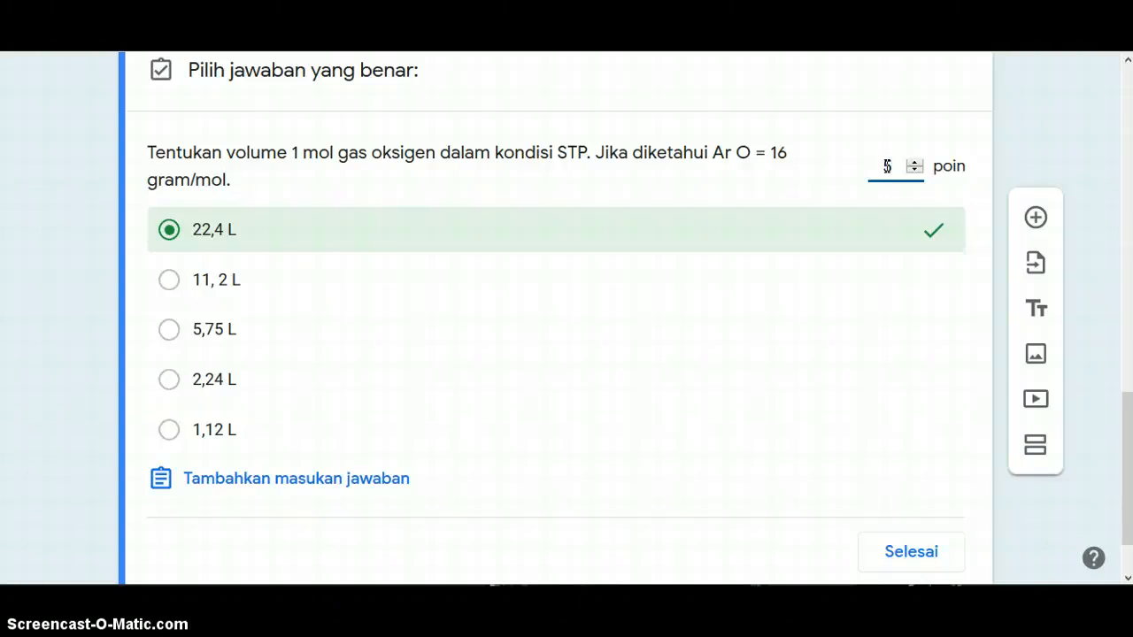
pyautogui.click(923, 554)
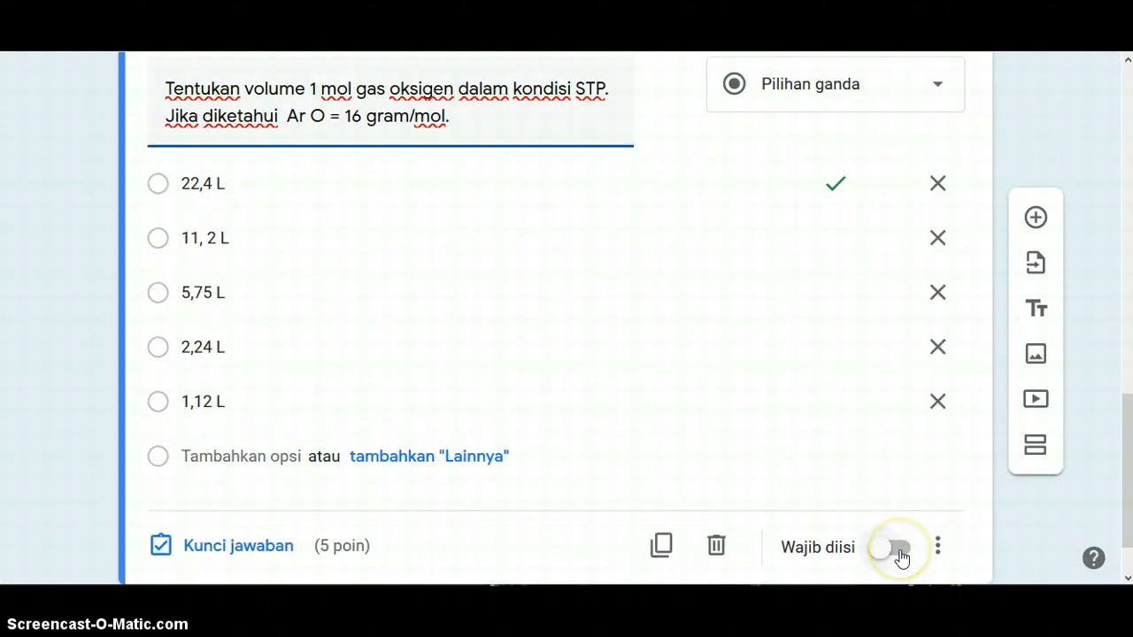
# Step: Make the oxygen volume question required and return to the start of the form
pyautogui.click(898, 553)
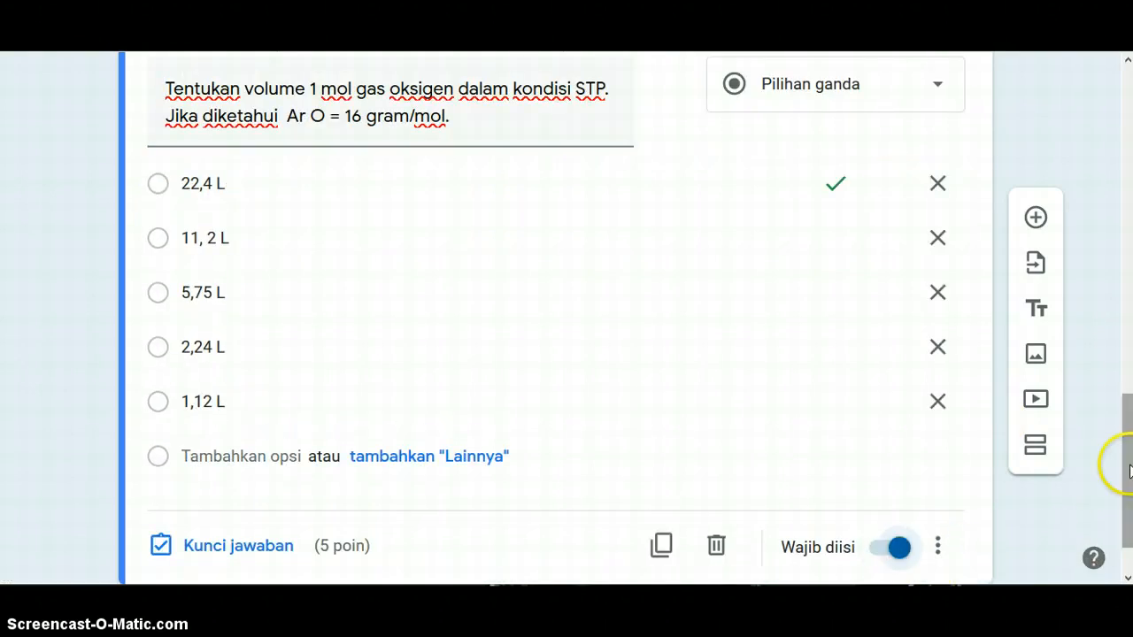
pyautogui.moveTo(1130, 469); pyautogui.dragTo(1097, 115)
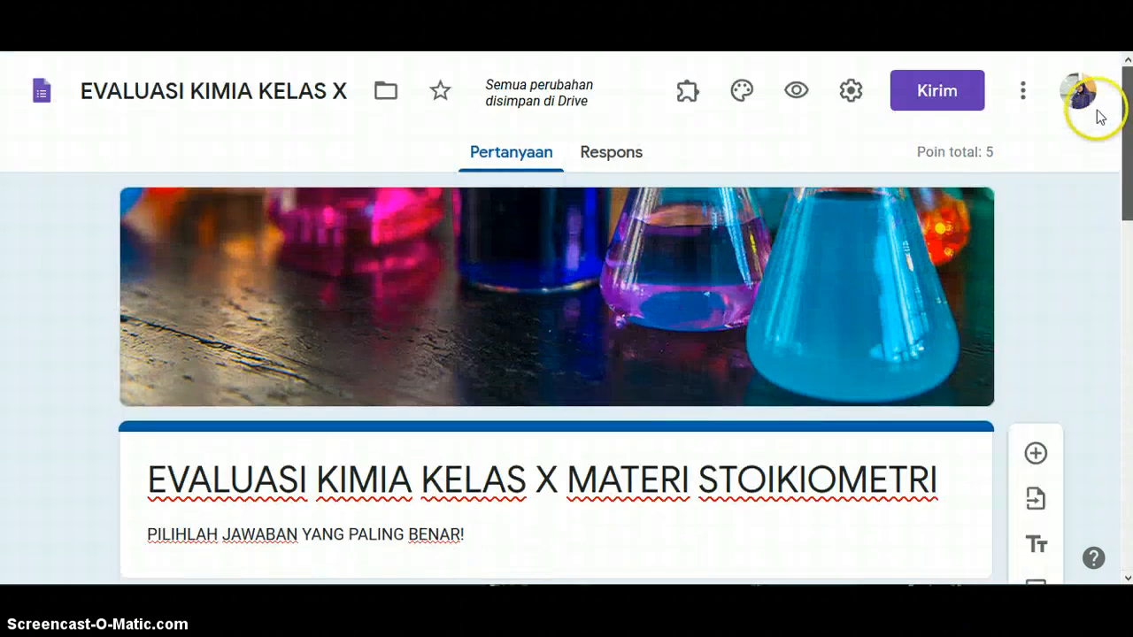